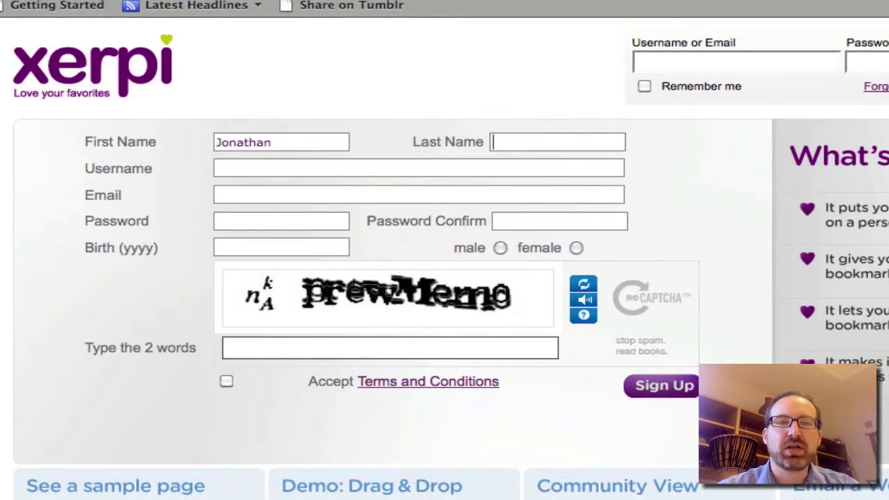
- Fill in the sign-up name, username/e-mail, password with confirmation, and birth year
{"action": "key", "text": "Tab"}
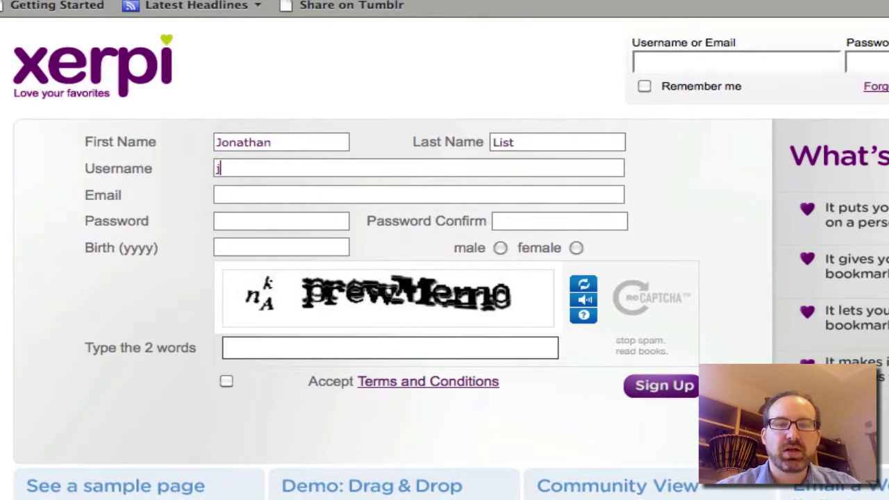
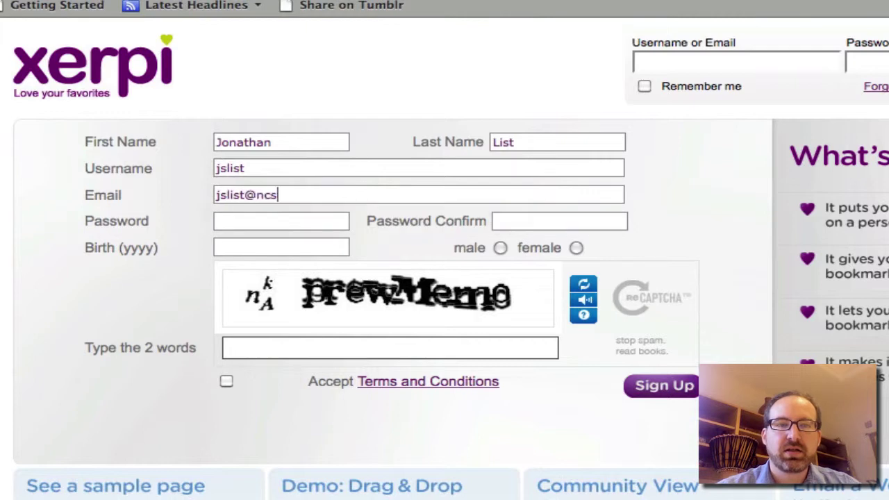
{"action": "key", "text": "Tab"}
{"action": "key", "text": "Tab"}
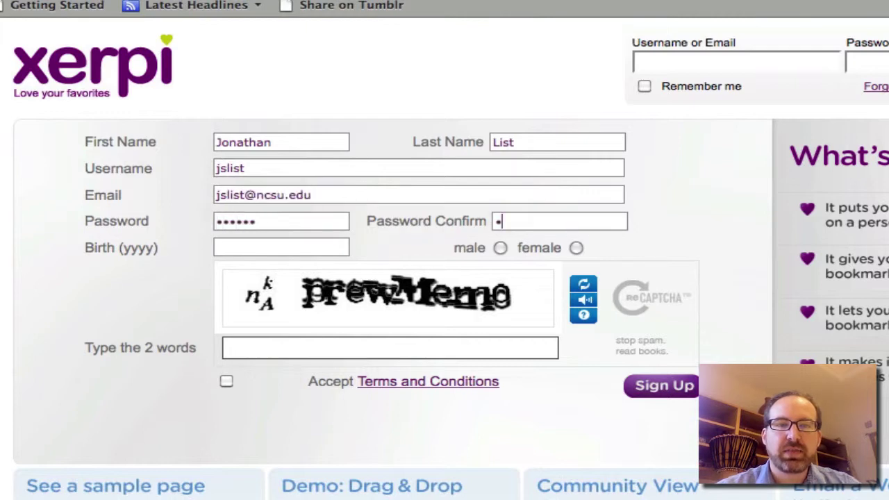
{"action": "key", "text": "Tab"}
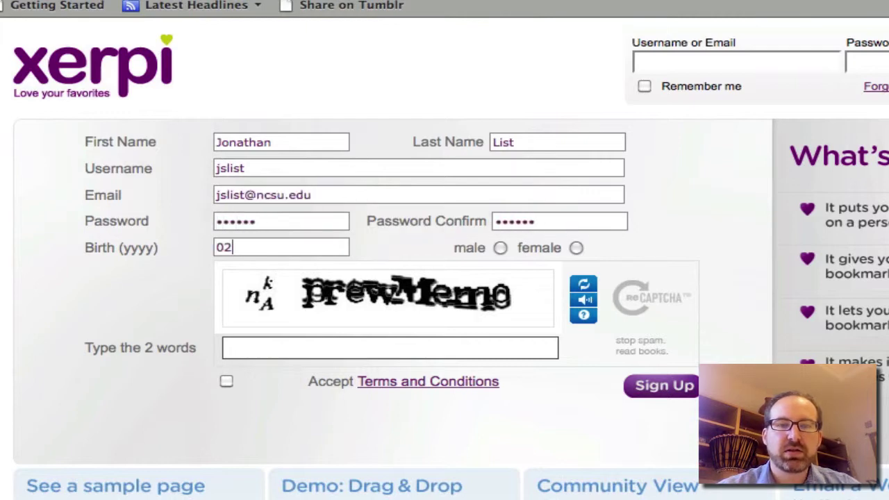
{"action": "key", "text": "BackSpace"}
{"action": "key", "text": "BackSpace"}
{"action": "key", "text": "BackSpace"}
{"action": "key", "text": "BackSpace"}
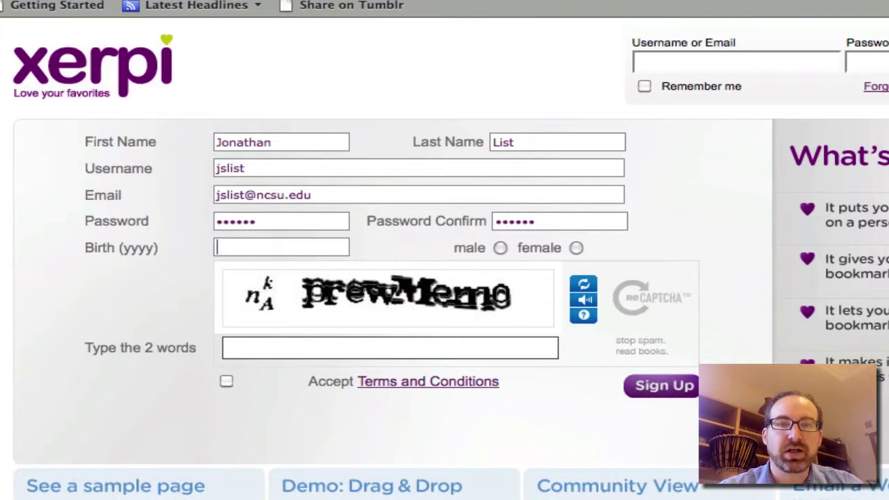
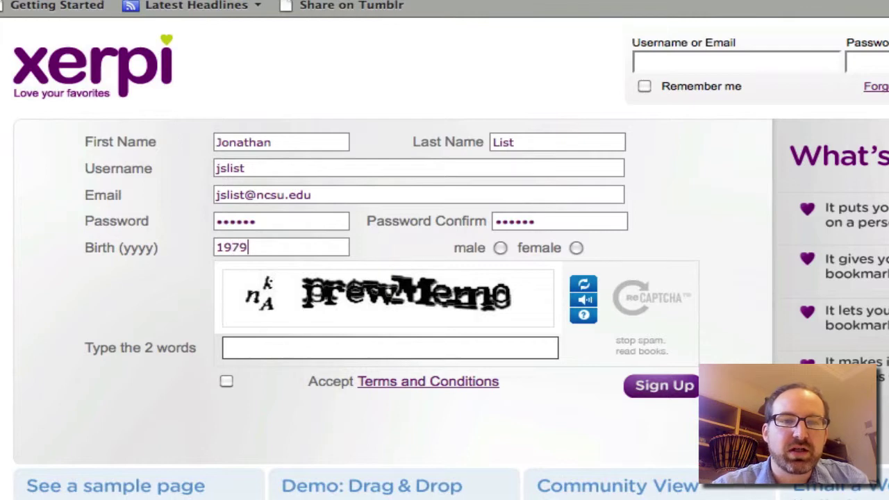
- Choose male as gender, enter the captcha, submit, then resubmit with the new captcha
{"action": "left_click", "coordinate": [498, 247]}
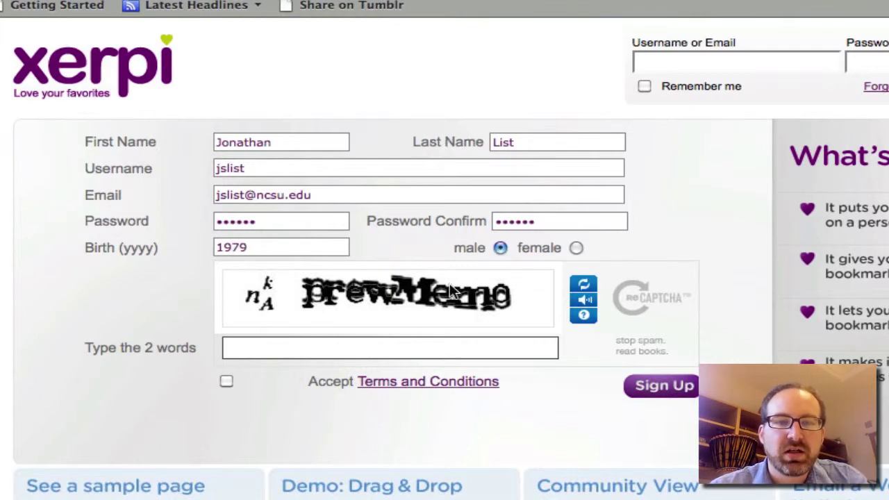
{"action": "left_click", "coordinate": [403, 348]}
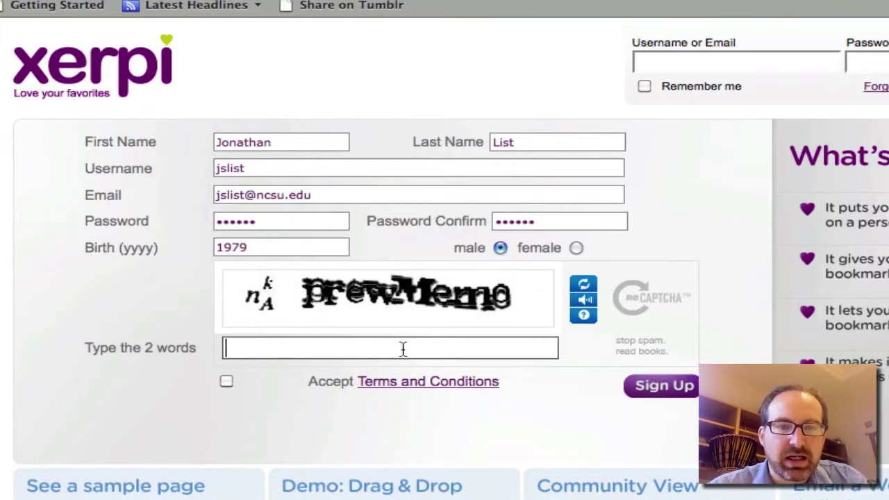
{"action": "type", "text": "nka p"}
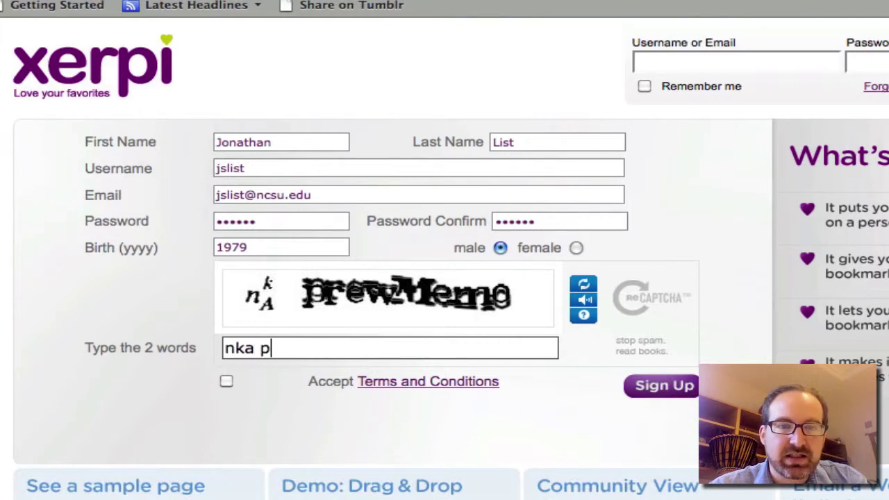
{"action": "type", "text": "reMeme"}
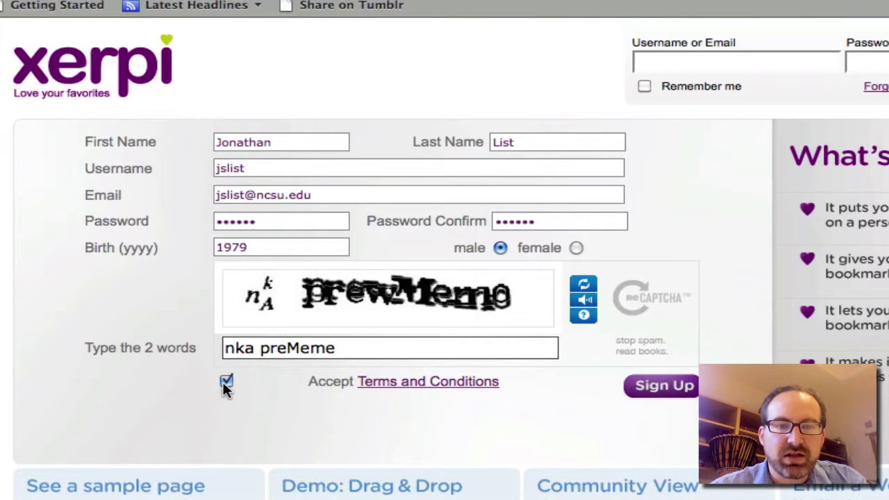
{"action": "left_click", "coordinate": [668, 387]}
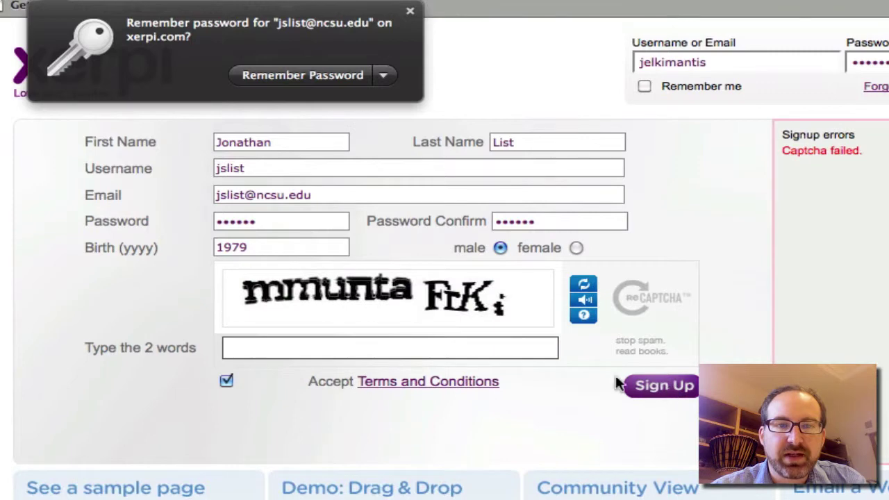
{"action": "left_click", "coordinate": [473, 350]}
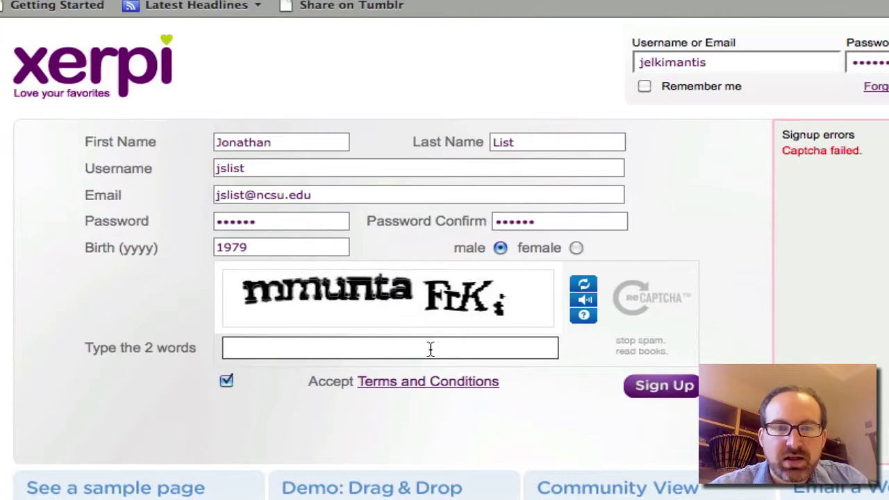
{"action": "type", "text": "mmunta"}
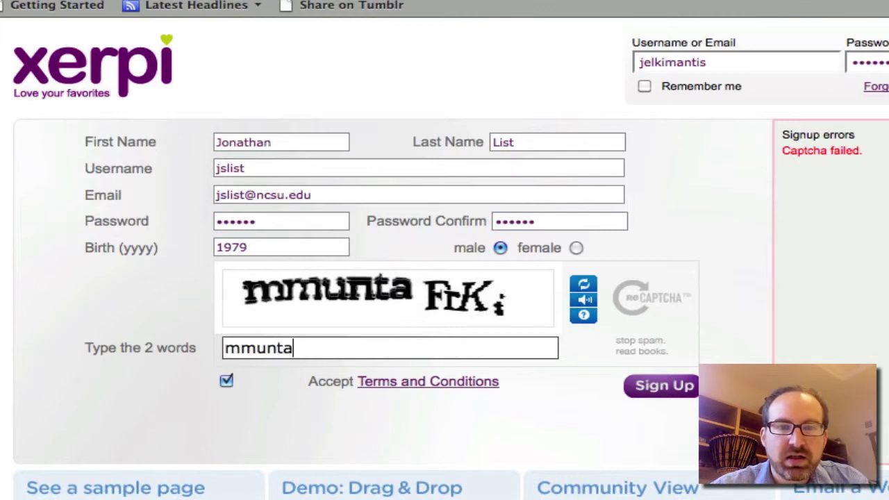
{"action": "type", "text": " FrKi"}
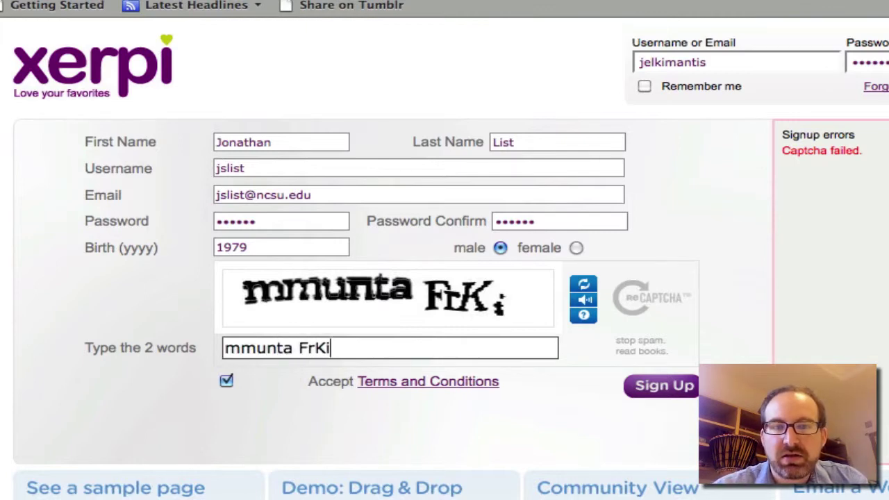
{"action": "left_click", "coordinate": [665, 388]}
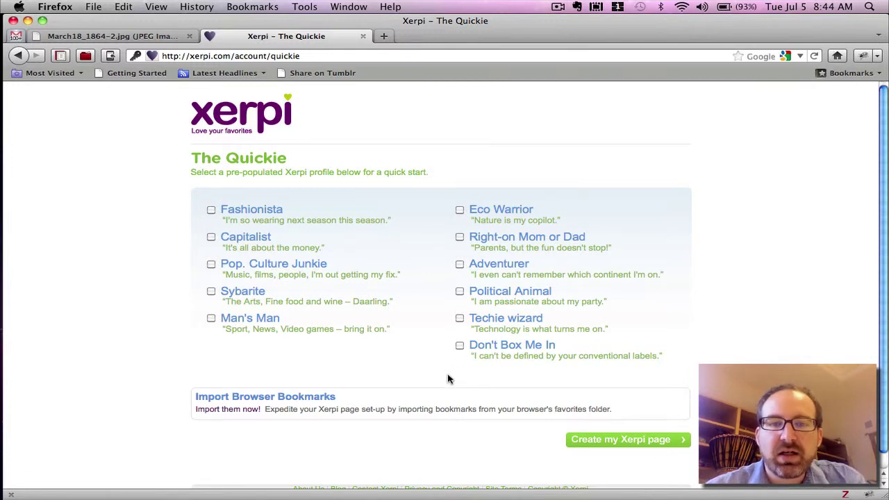
- Create the Xerpi page from the 'Don't Box Me In' starter profile on The Quickie page
{"action": "left_click", "coordinate": [460, 345]}
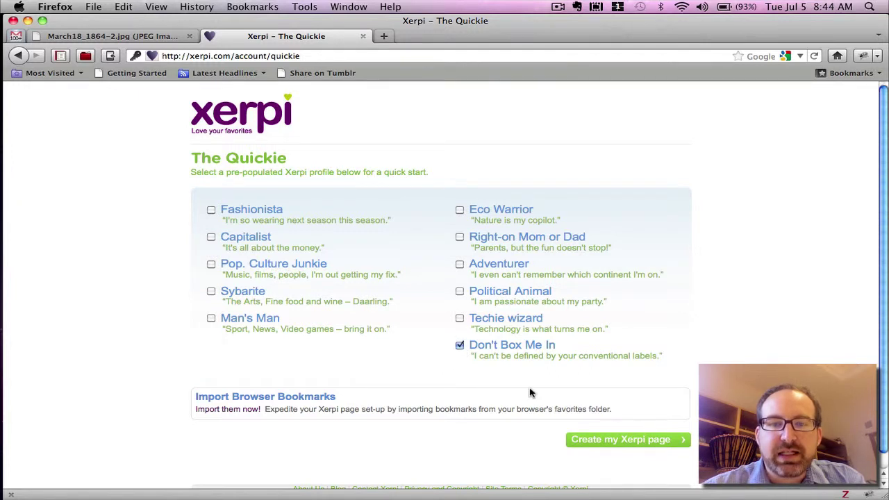
{"action": "left_click", "coordinate": [608, 442]}
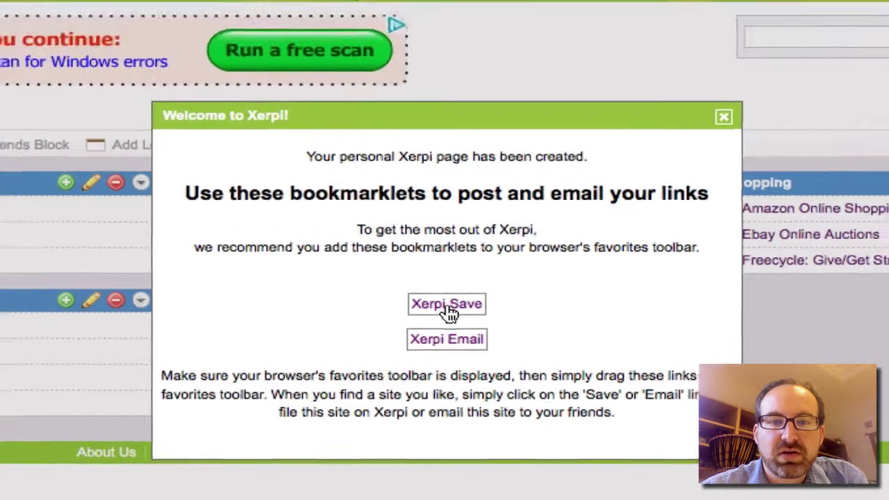
- Drag Xerpi Save and Xerpi Email onto the bookmarks toolbar and close the welcome dialog
{"action": "left_click_drag", "start_coordinate": [448, 312], "coordinate": [378, 91]}
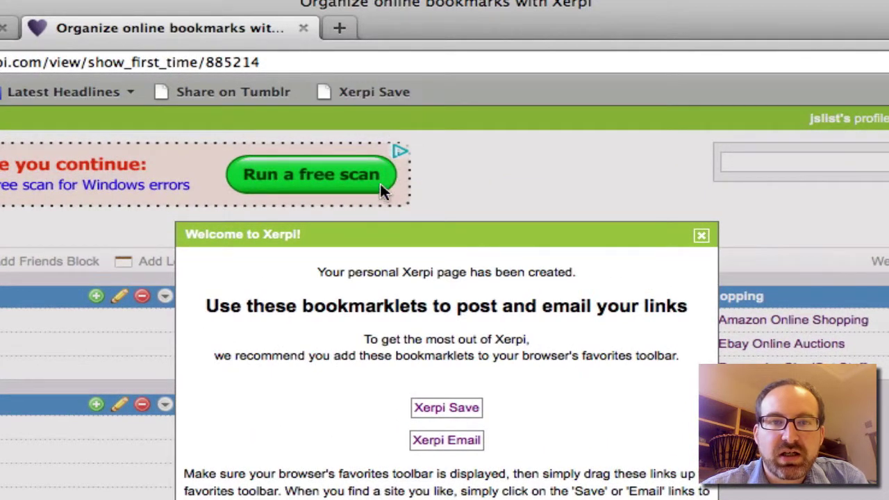
{"action": "left_click_drag", "start_coordinate": [430, 444], "coordinate": [455, 93]}
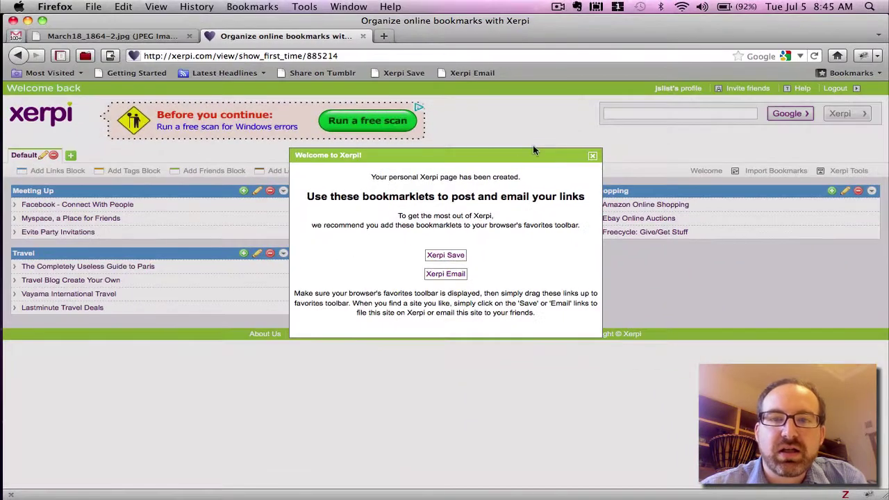
{"action": "left_click", "coordinate": [593, 157]}
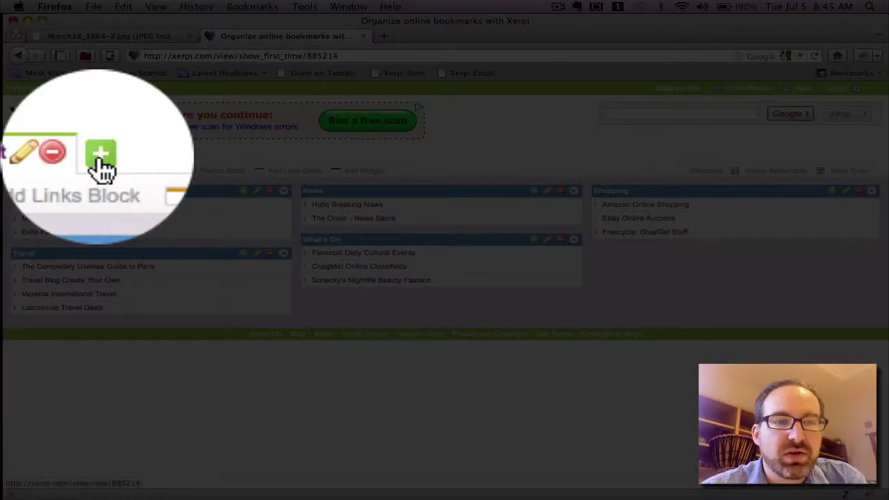
- Add a new view titled 'US History' beside the Default view
{"action": "left_click", "coordinate": [98, 155]}
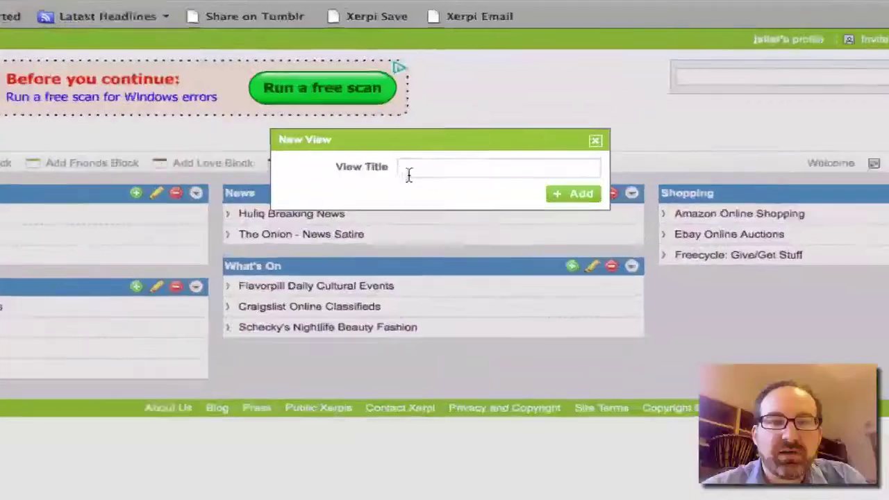
{"action": "left_click", "coordinate": [434, 175]}
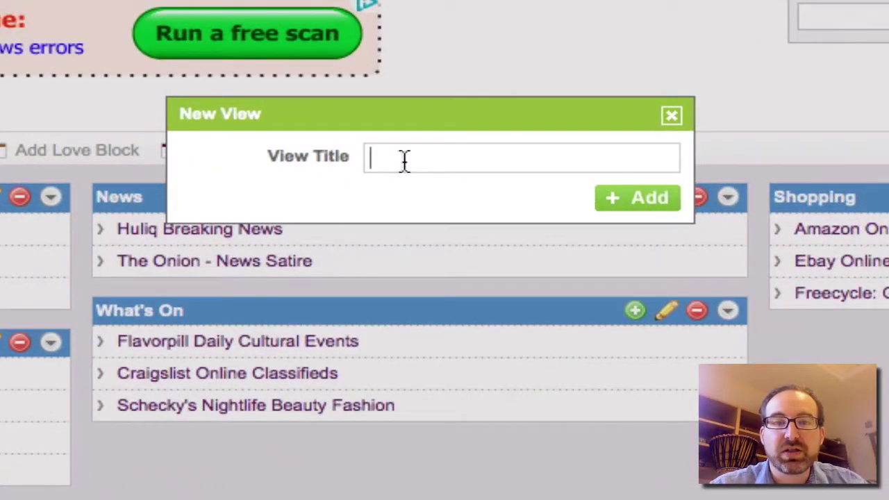
{"action": "type", "text": "US History"}
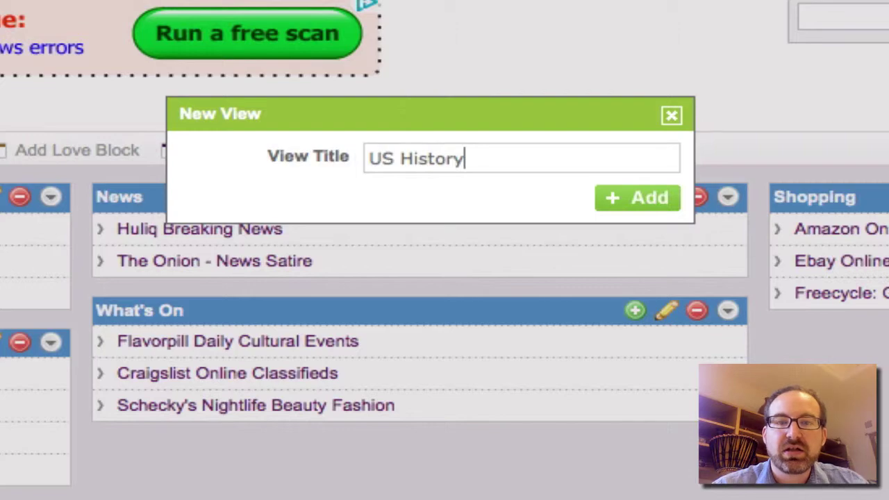
{"action": "left_click", "coordinate": [643, 198]}
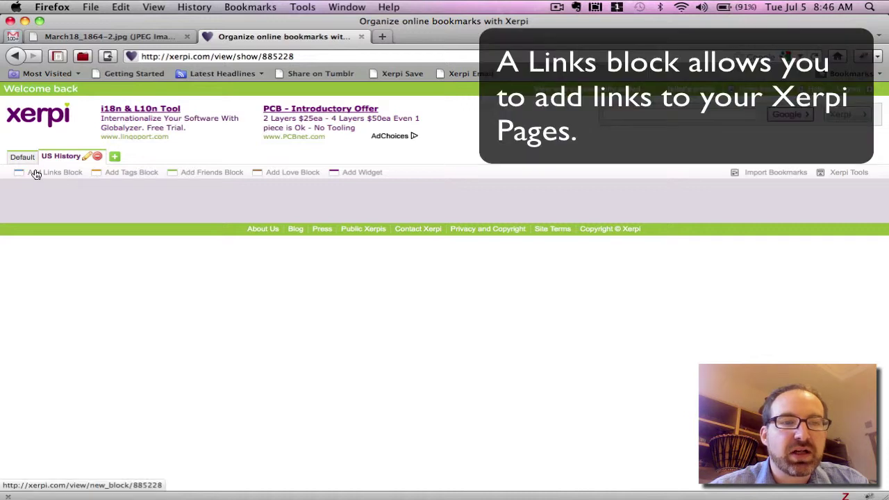
- Add a 'Lincoln' links block to US History and switch to the March18_1864-2.jpg telegram tab
{"action": "left_click", "coordinate": [39, 174]}
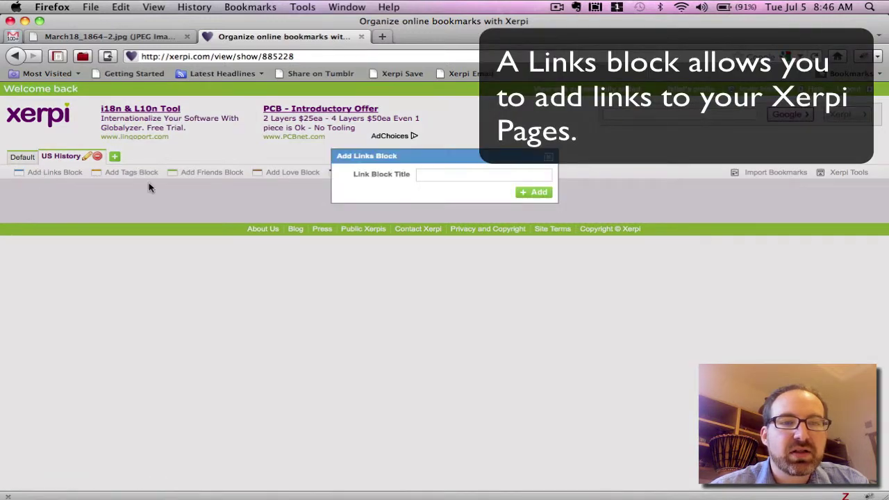
{"action": "type", "text": "Linc"}
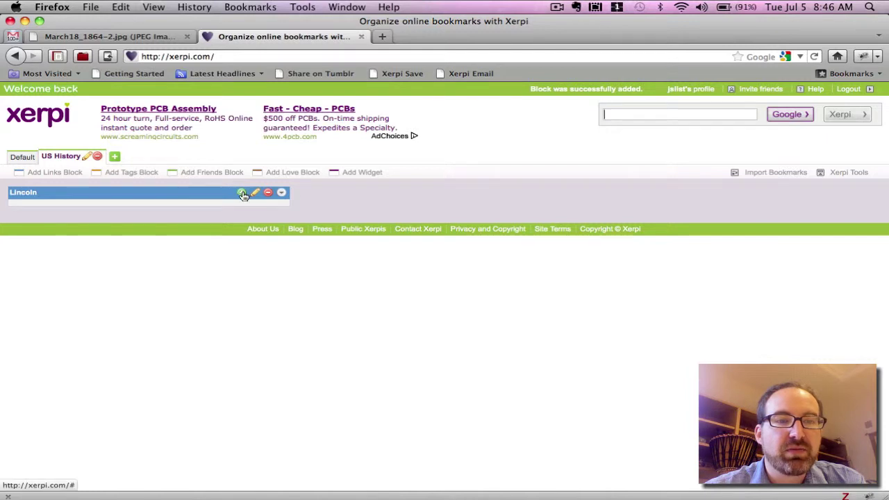
{"action": "left_click", "coordinate": [149, 38]}
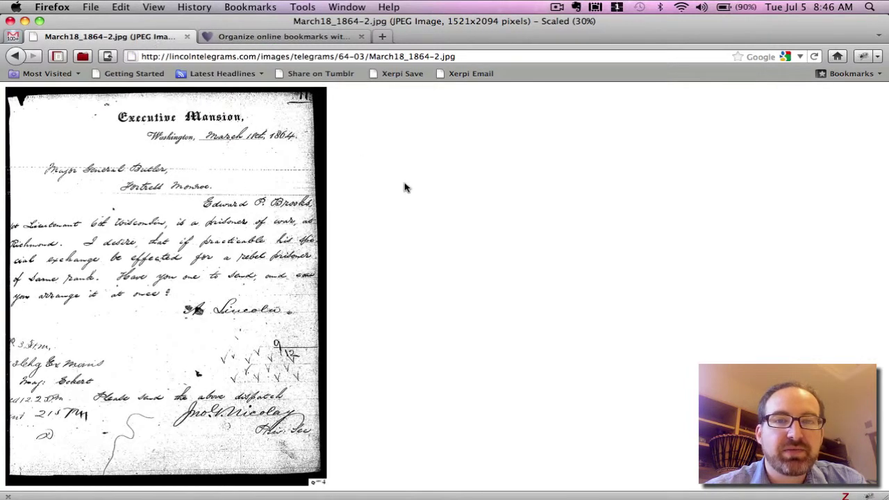
- Launch the Xerpi Save bookmarklet on the telegram and log in with the account credentials
{"action": "left_click", "coordinate": [401, 73]}
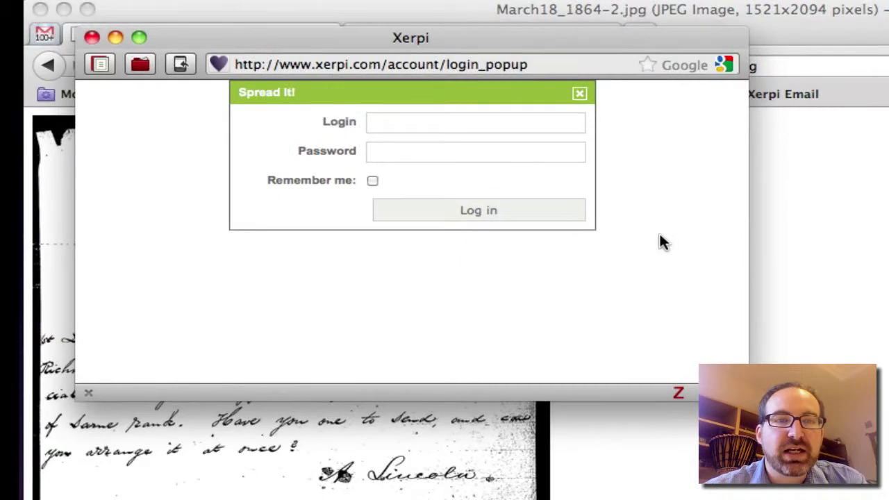
{"action": "left_click", "coordinate": [518, 125]}
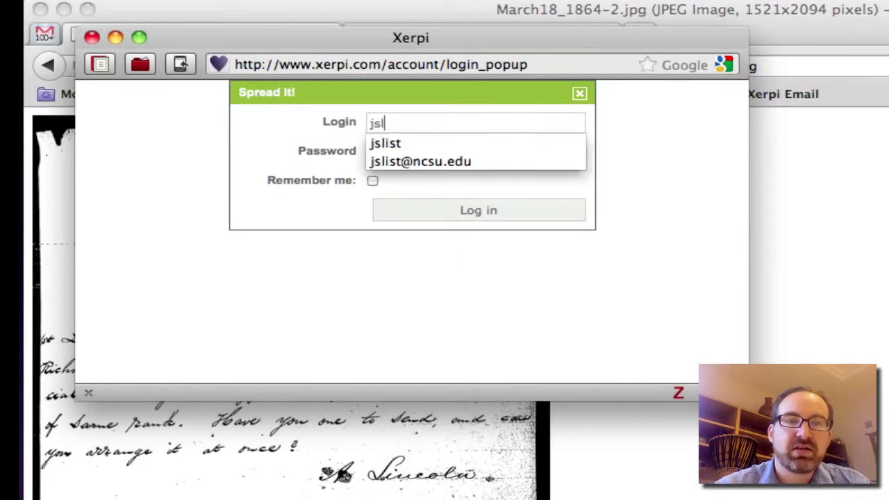
{"action": "key", "text": "Tab"}
{"action": "type", "text": "******"}
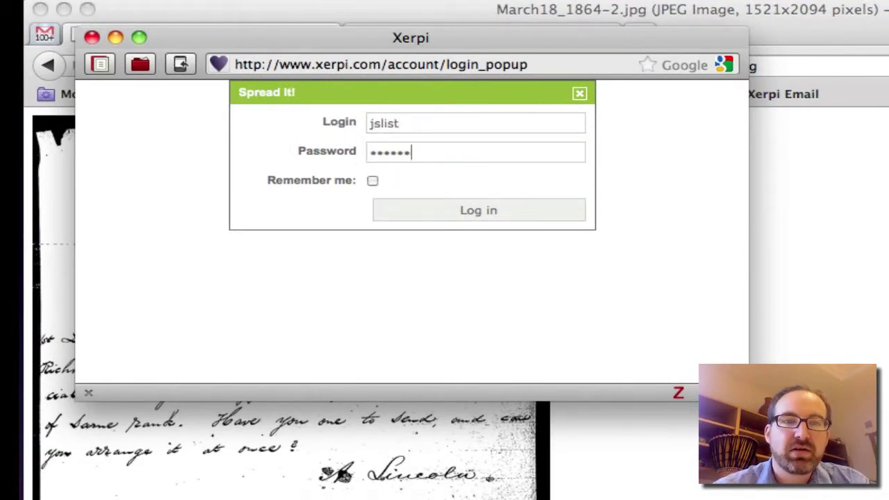
{"action": "left_click", "coordinate": [434, 209]}
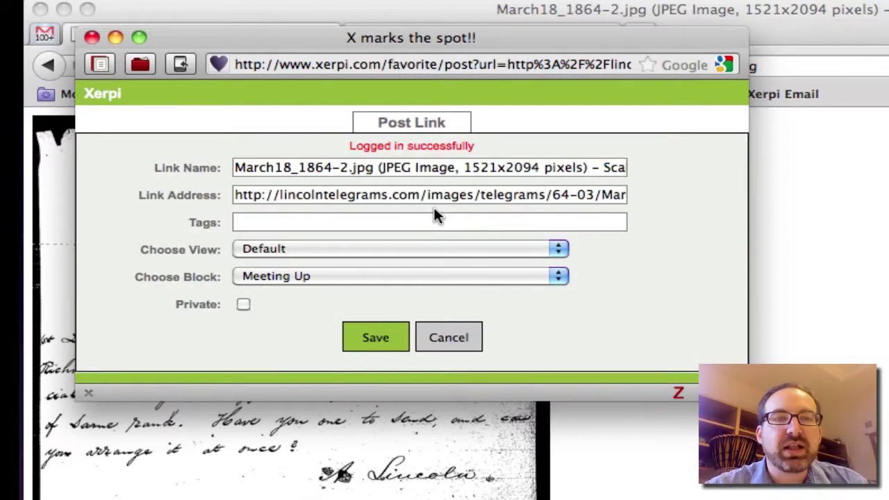
- Rename the link to 'Lincoln Telegram -- March 18, 1864'
{"action": "triple_click", "coordinate": [389, 169]}
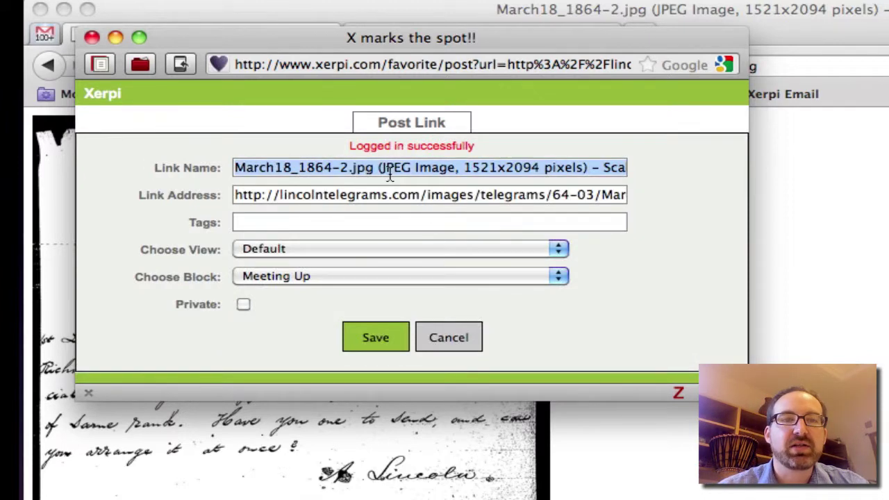
{"action": "type", "text": "March "}
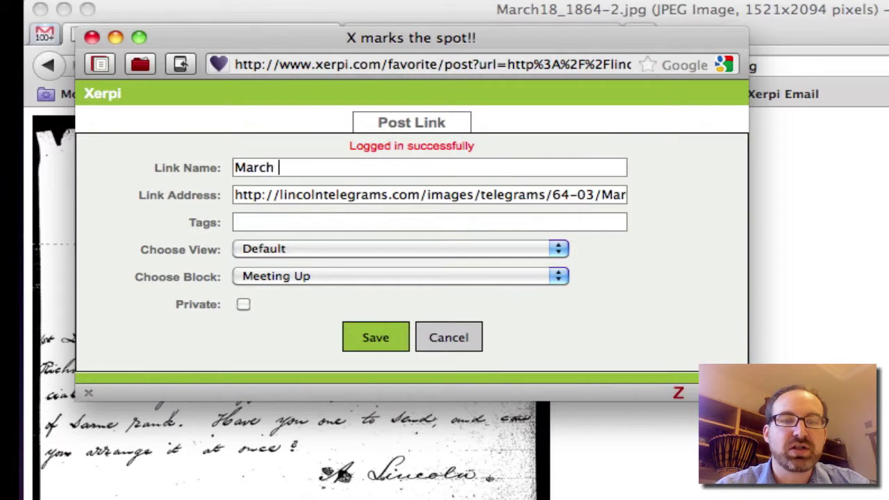
{"action": "type", "text": "18, 1864"}
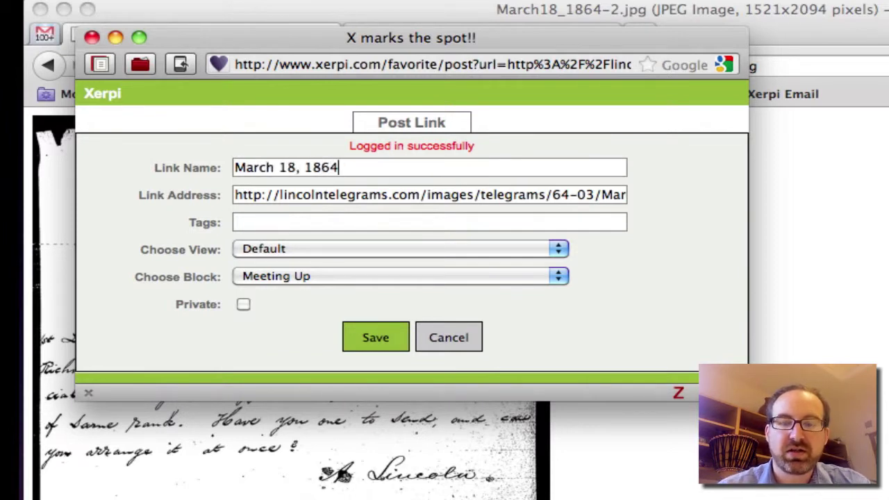
{"action": "left_click", "coordinate": [235, 168]}
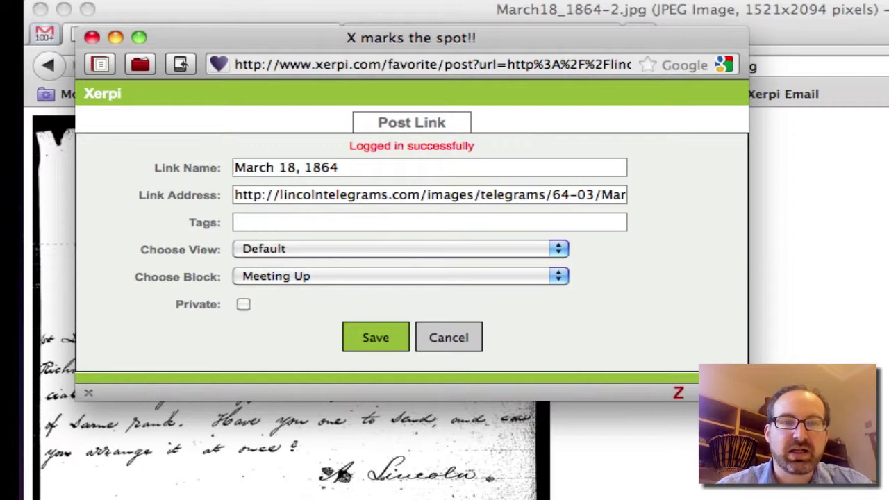
{"action": "type", "text": "Lincoln Telegram --"}
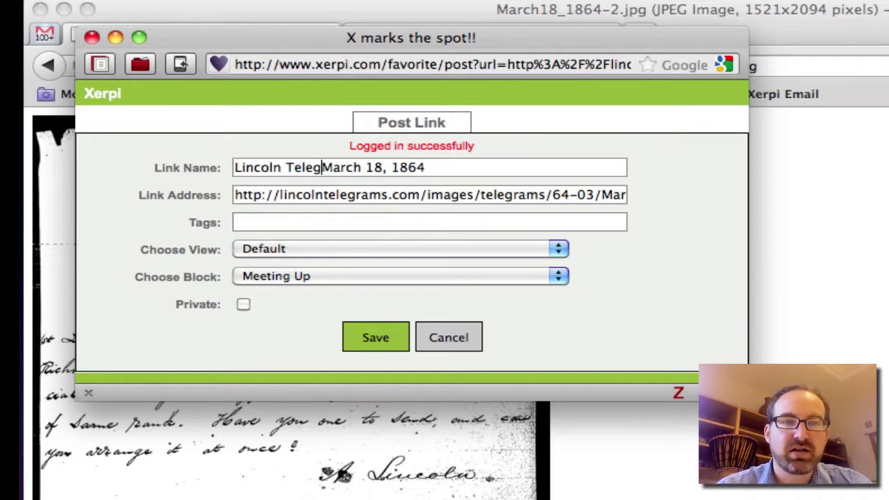
- Tag the link 'Telegram, Lincoln', file it under the US History view, and save
{"action": "left_click", "coordinate": [327, 222]}
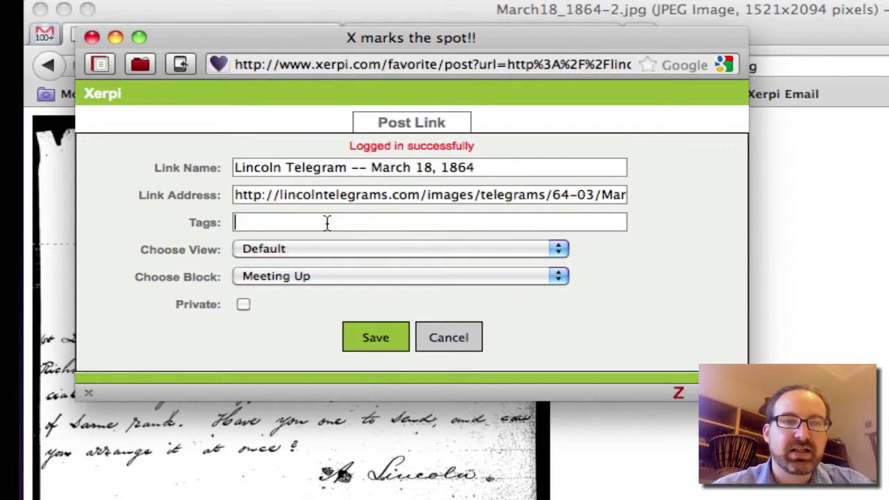
{"action": "type", "text": "Telegram, Linoc"}
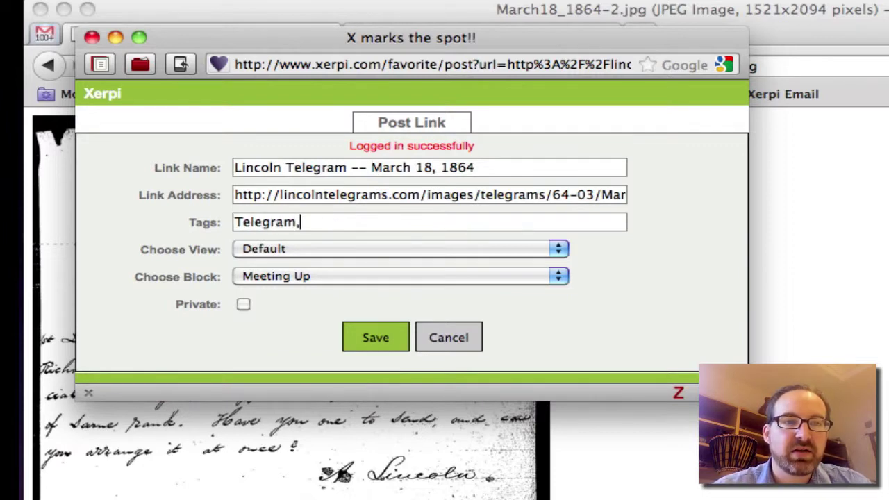
{"action": "key", "text": "BackSpace"}
{"action": "key", "text": "BackSpace"}
{"action": "type", "text": "coln"}
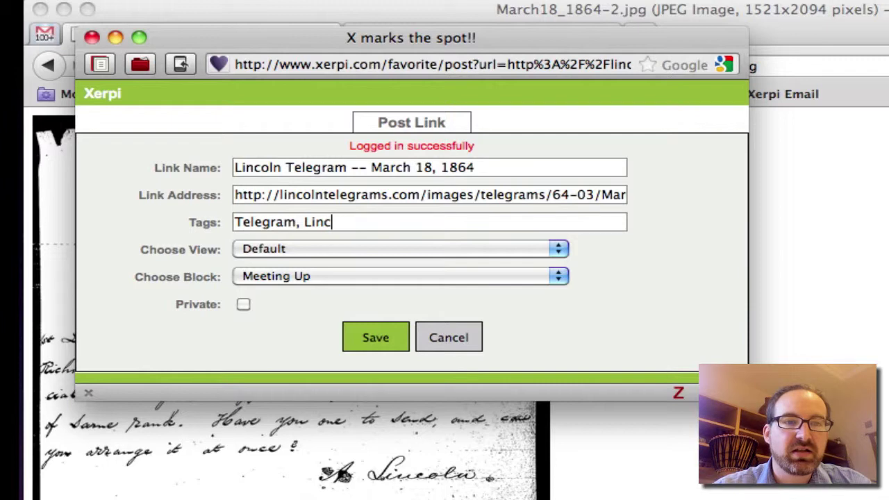
{"action": "left_click", "coordinate": [389, 250]}
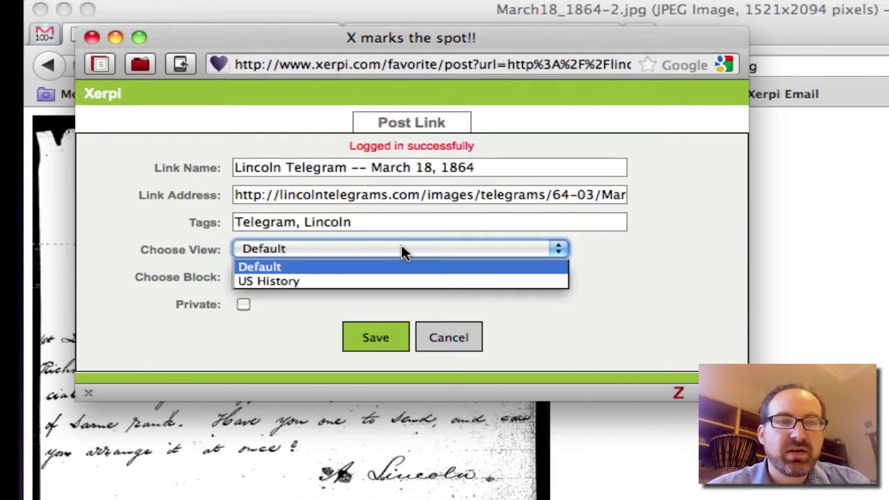
{"action": "left_click", "coordinate": [389, 281]}
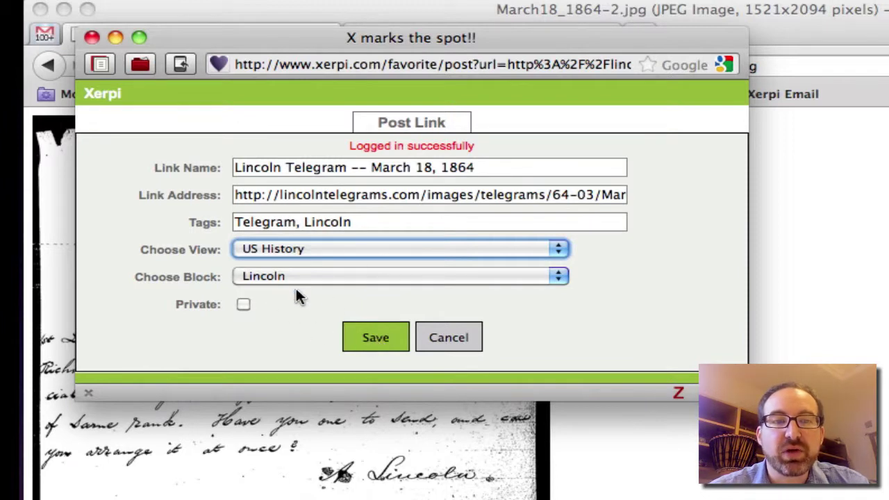
{"action": "left_click", "coordinate": [358, 335]}
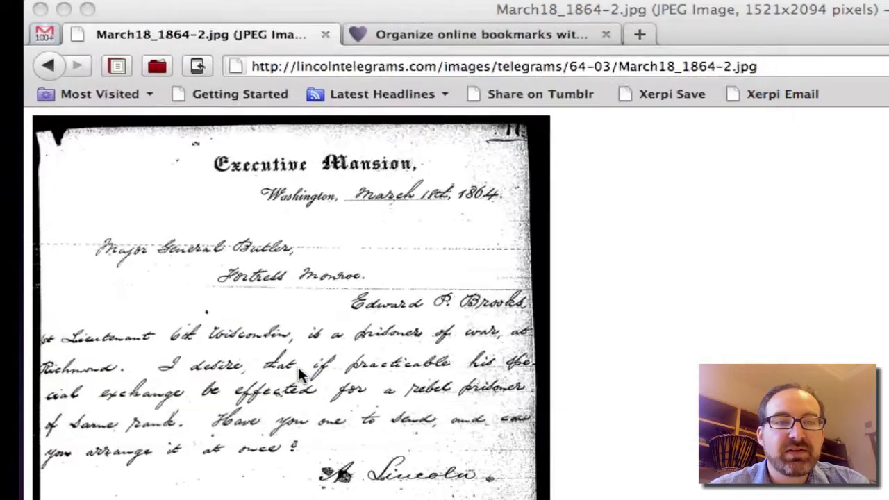
- Reload the Xerpi bookmarks page and open the edit settings of the US History view
{"action": "left_click", "coordinate": [452, 37]}
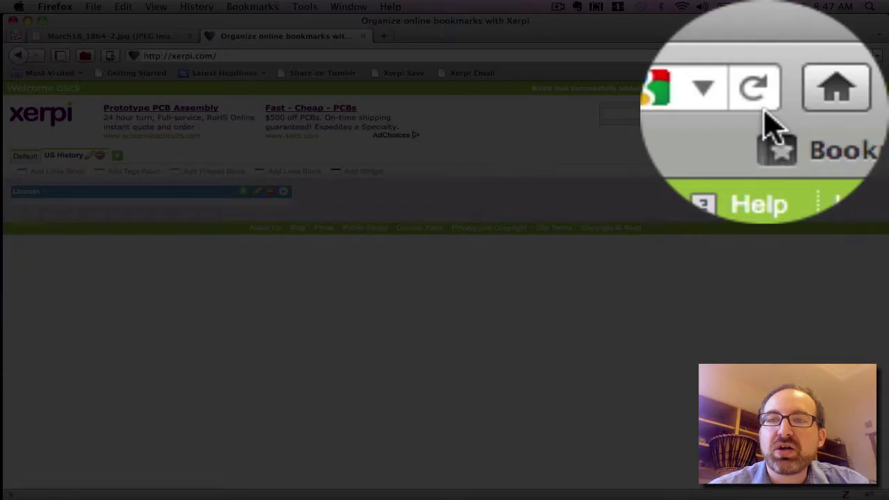
{"action": "left_click", "coordinate": [849, 55]}
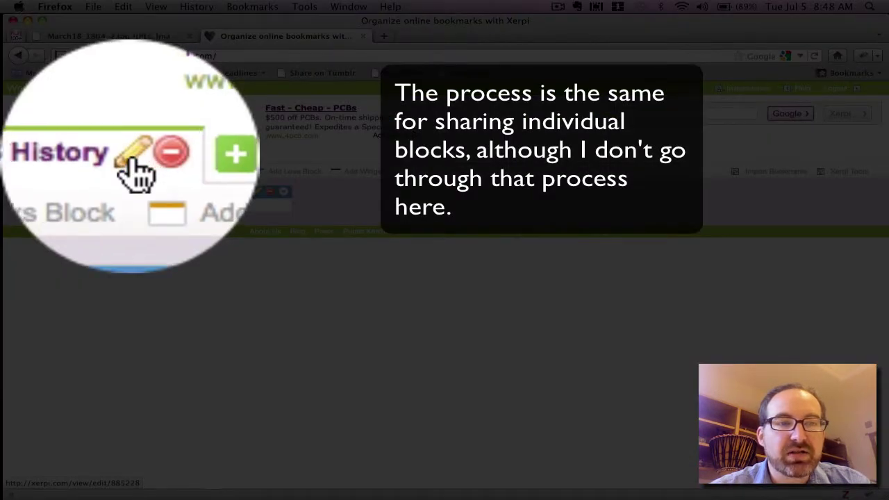
{"action": "left_click", "coordinate": [135, 170]}
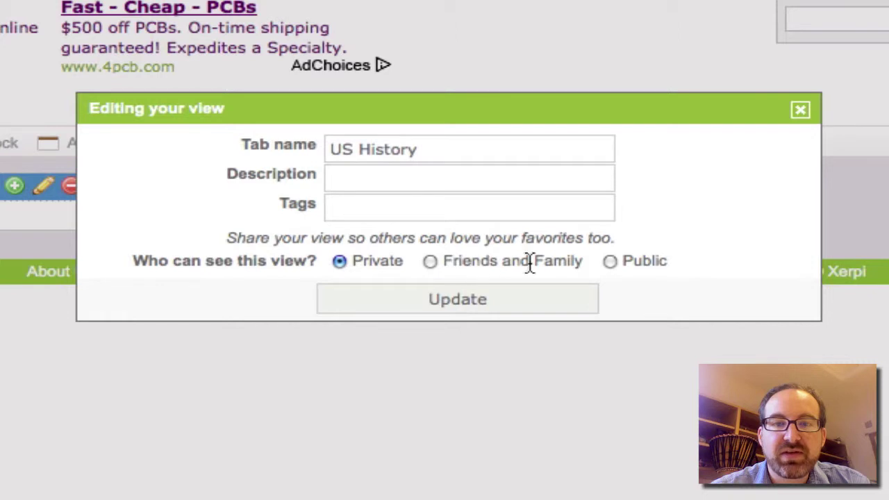
{"action": "left_click", "coordinate": [611, 262]}
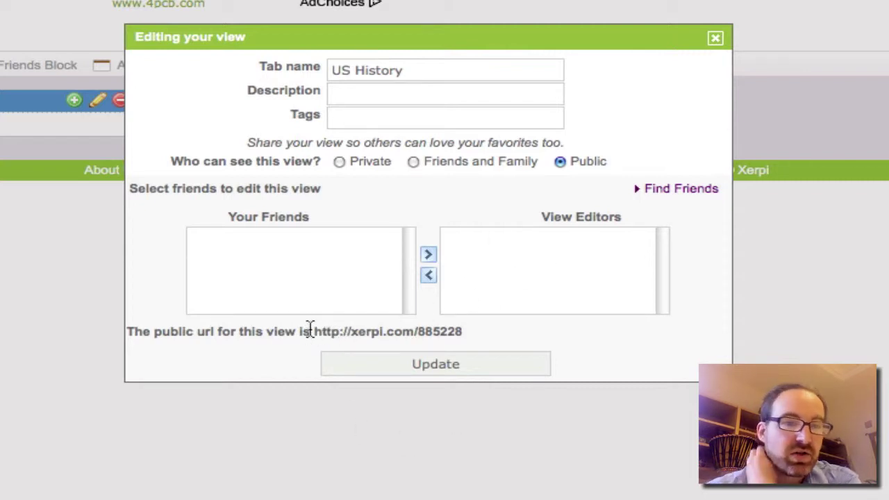
{"action": "left_click", "coordinate": [318, 291]}
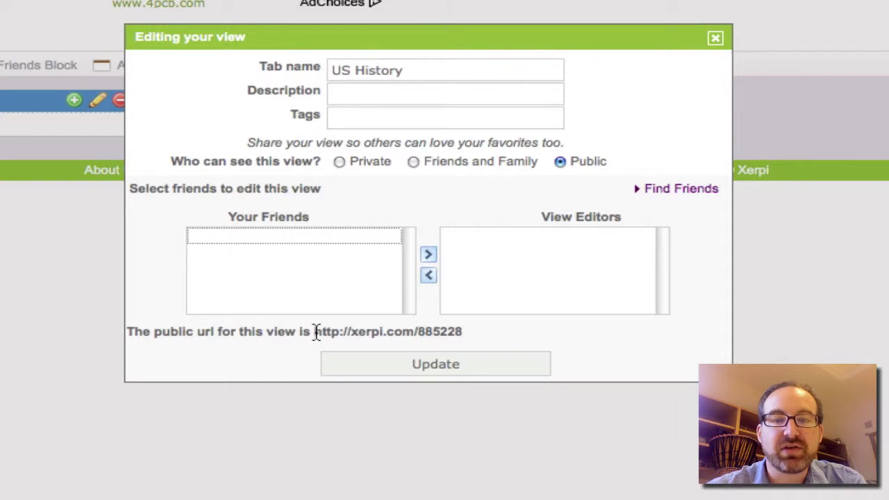
{"action": "left_click_drag", "start_coordinate": [315, 331], "coordinate": [417, 331]}
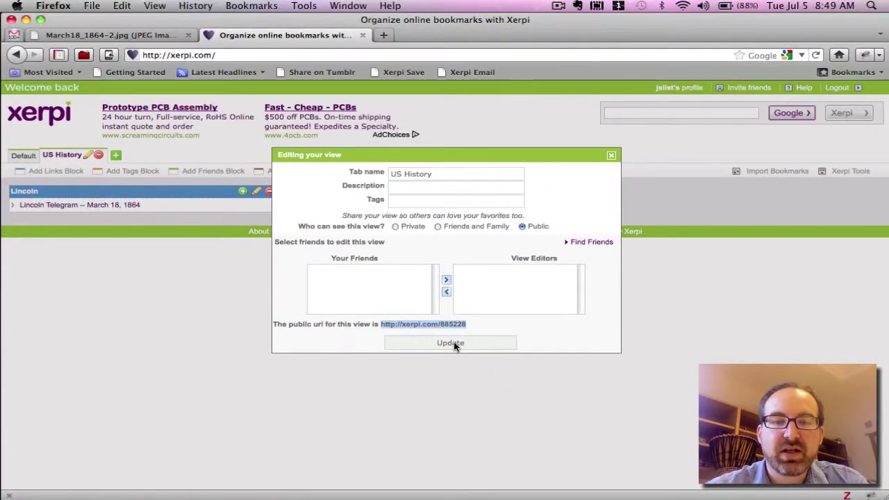
{"action": "left_click", "coordinate": [455, 345]}
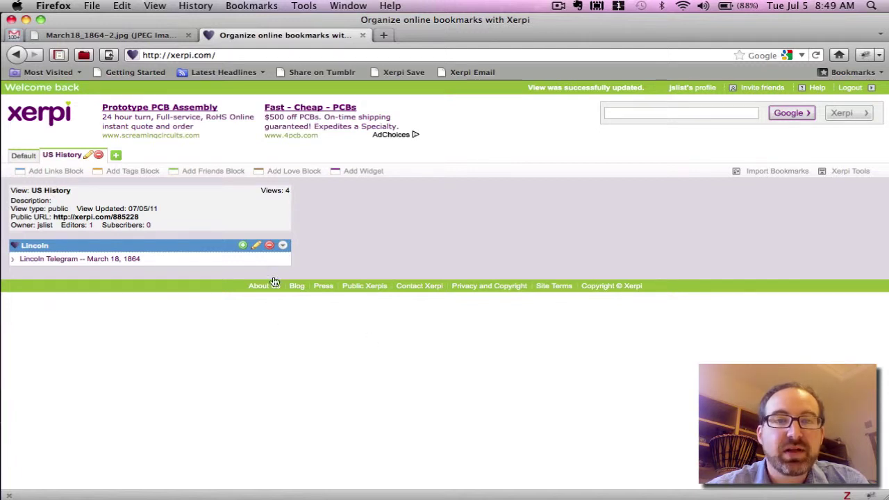
{"action": "left_click", "coordinate": [383, 36]}
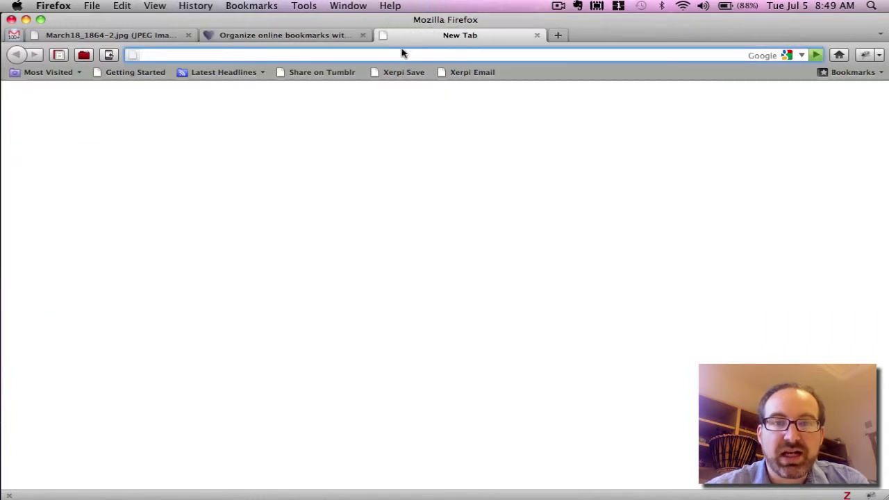
{"action": "type", "text": "http://xerpi.com/885228"}
{"action": "right_click", "coordinate": [401, 54]}
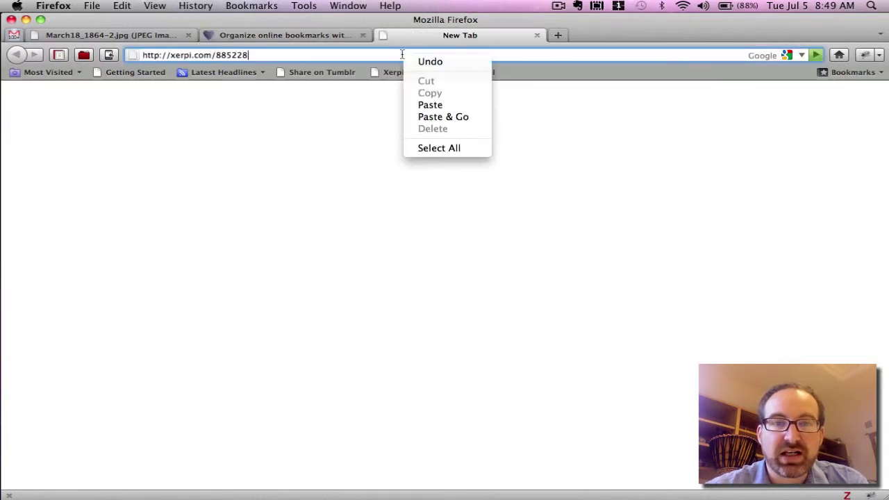
{"action": "left_click", "coordinate": [376, 56]}
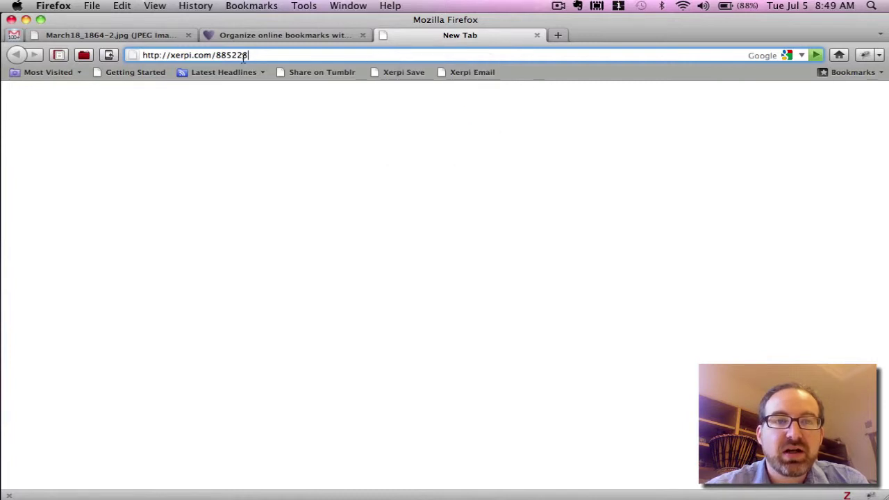
{"action": "key", "text": "Return"}
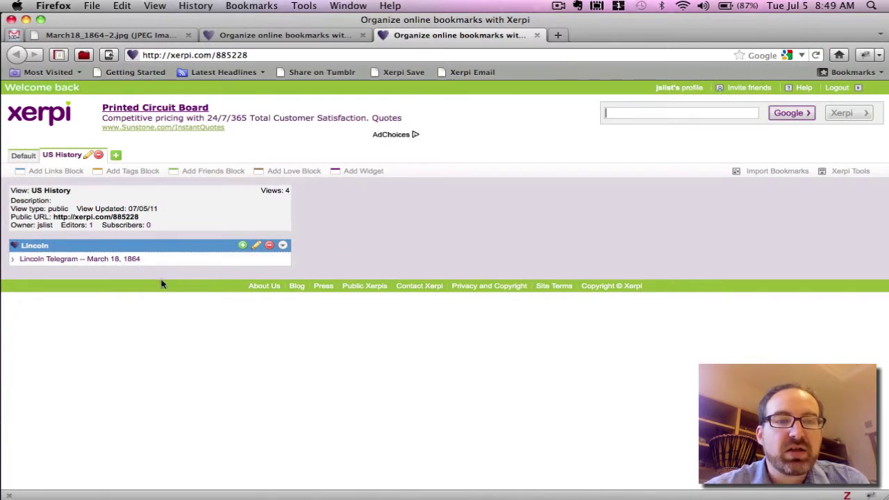
{"action": "mouse_move", "coordinate": [128, 268]}
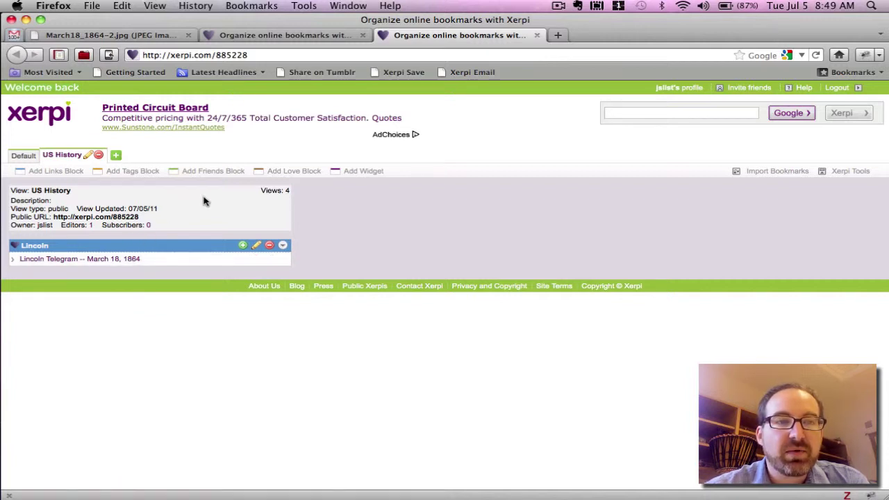
- Load the Lincoln Telegrams wiki in a new tab and launch the Xerpi Save bookmarklet
{"action": "key", "text": "super+t"}
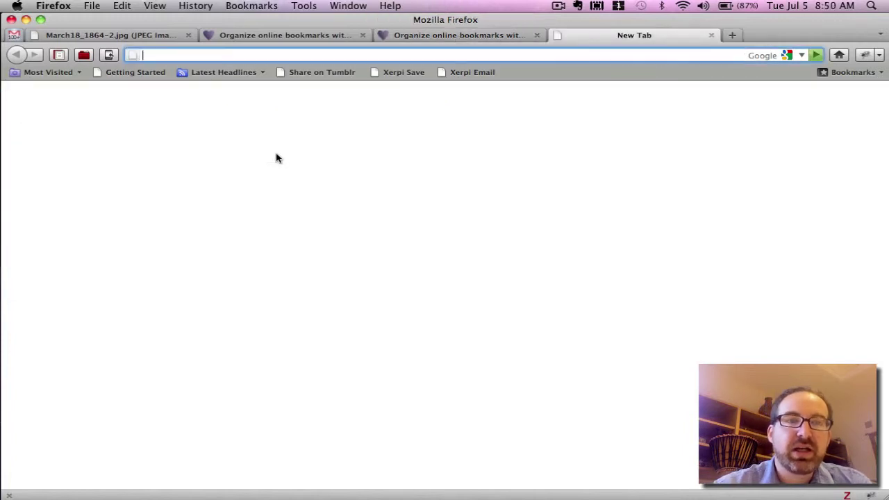
{"action": "type", "text": "Lincoln"}
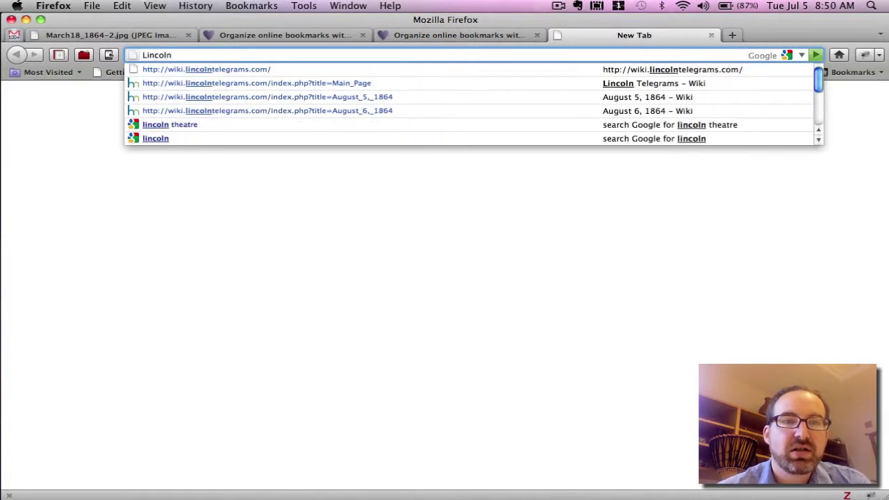
{"action": "key", "text": "Down"}
{"action": "key", "text": "Return"}
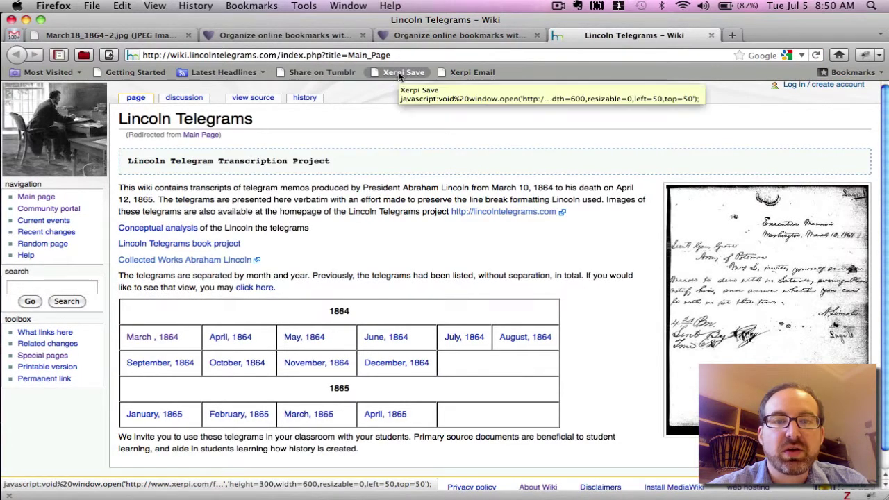
{"action": "left_click", "coordinate": [398, 72]}
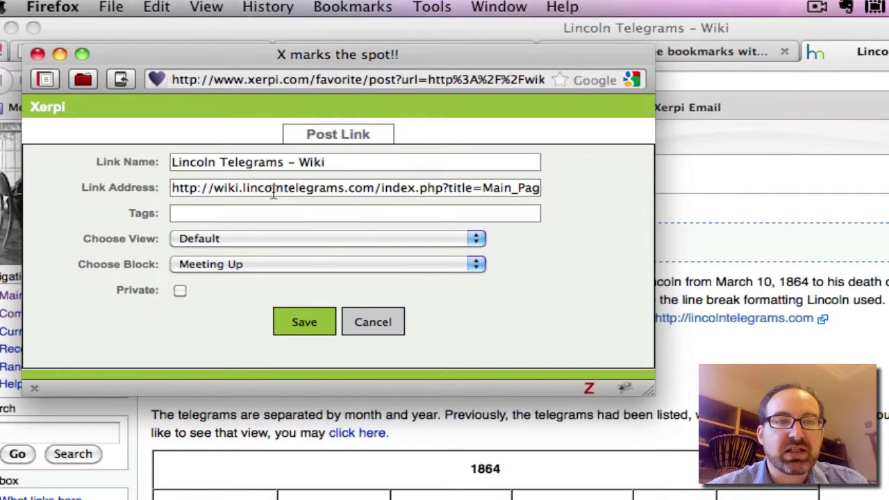
- Tag the wiki link 'Telegram, Lincoln', put it in the US History view, mark private, save
{"action": "left_click", "coordinate": [327, 215]}
{"action": "type", "text": "Lincoln"}
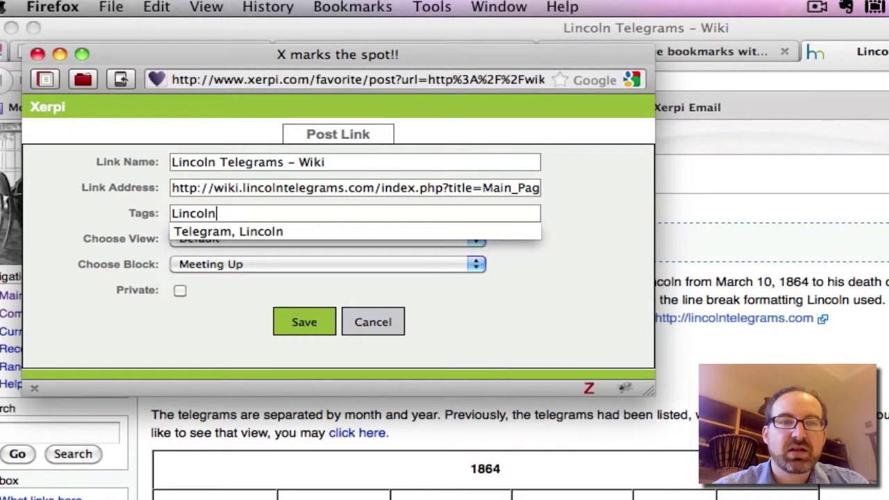
{"action": "type", "text": ", T"}
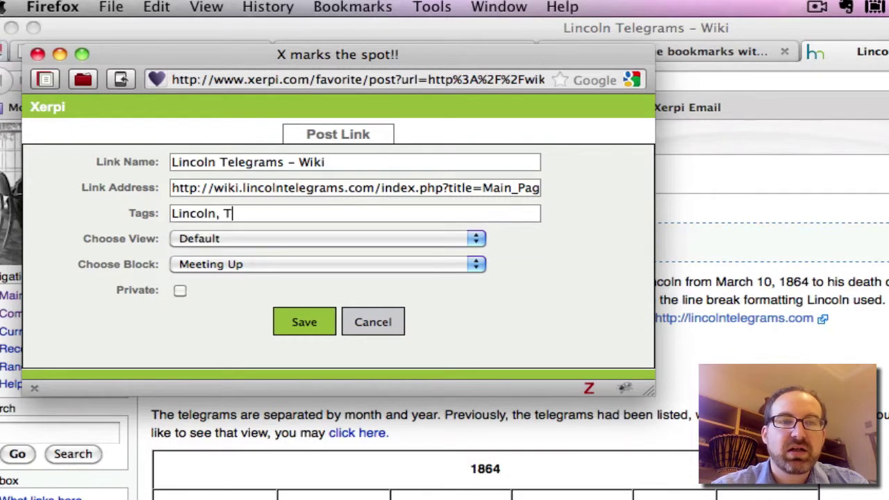
{"action": "key", "text": "BackSpace"}
{"action": "key", "text": "BackSpace"}
{"action": "key", "text": "BackSpace"}
{"action": "key", "text": "BackSpace"}
{"action": "key", "text": "BackSpace"}
{"action": "key", "text": "BackSpace"}
{"action": "key", "text": "BackSpace"}
{"action": "key", "text": "BackSpace"}
{"action": "key", "text": "BackSpace"}
{"action": "key", "text": "BackSpace"}
{"action": "type", "text": "T"}
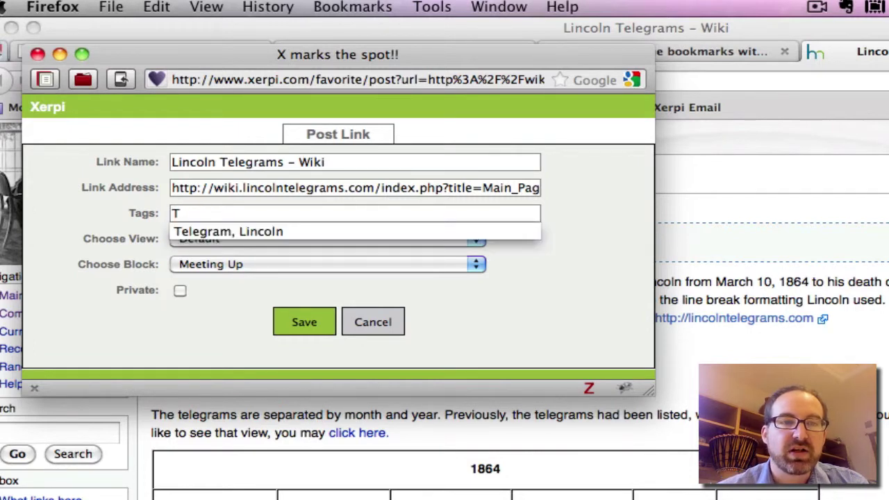
{"action": "key", "text": "Down"}
{"action": "key", "text": "Return"}
{"action": "left_click", "coordinate": [310, 240]}
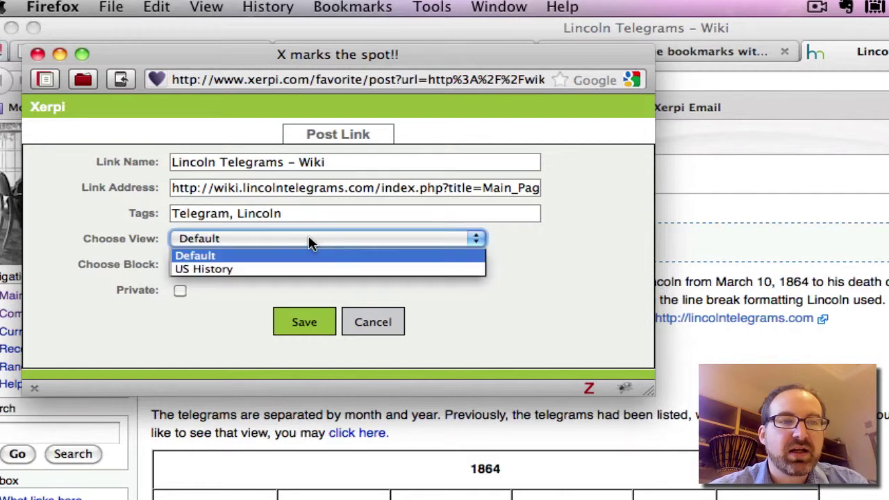
{"action": "left_click", "coordinate": [308, 269]}
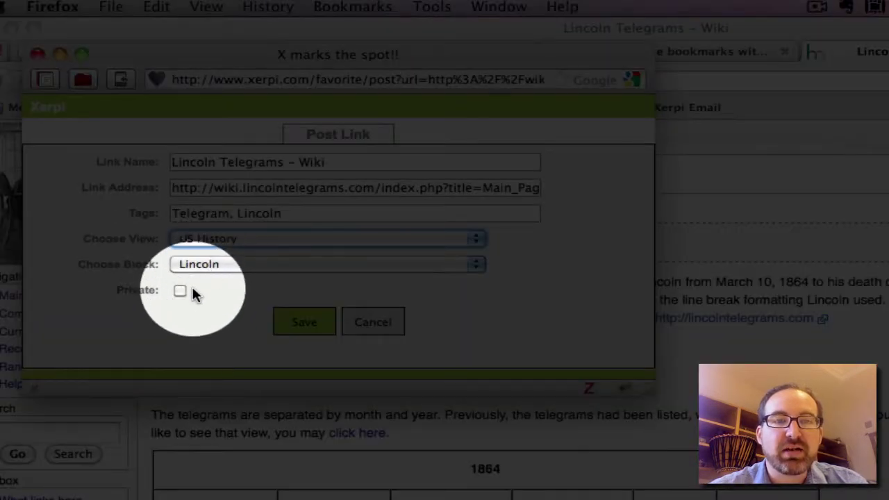
{"action": "left_click", "coordinate": [180, 292]}
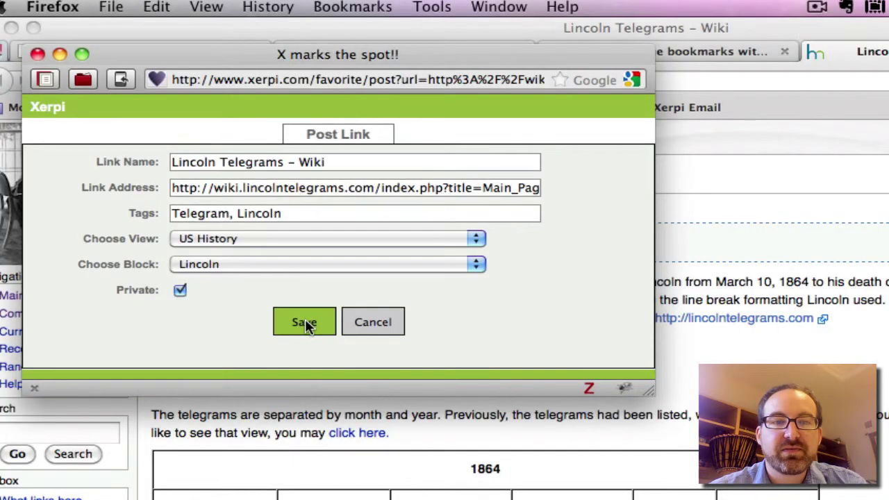
{"action": "left_click", "coordinate": [304, 322]}
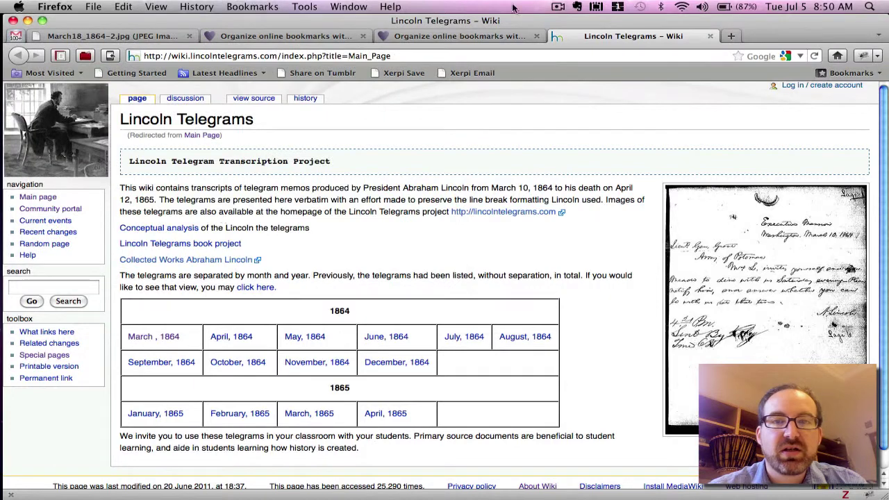
- Reload the US History view so 'Lincoln Telegrams - Wiki' appears in the Lincoln block
{"action": "left_click", "coordinate": [458, 36]}
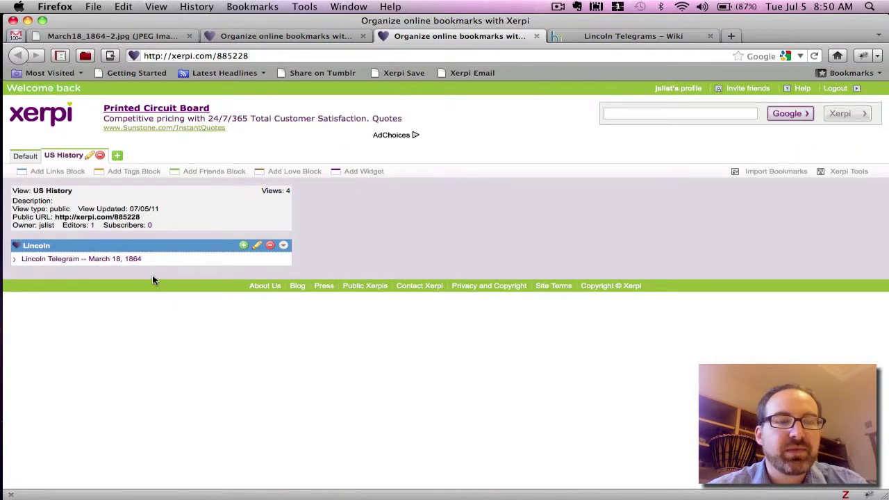
{"action": "left_click", "coordinate": [294, 34]}
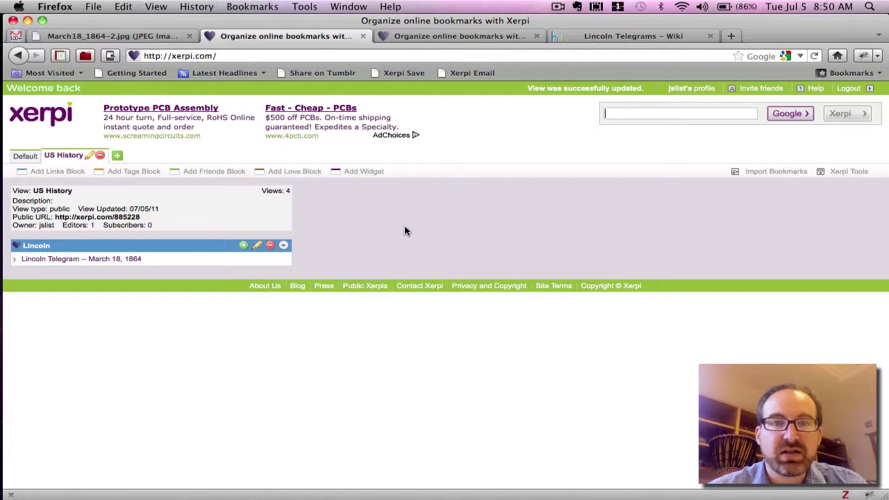
{"action": "key", "text": "super+r"}
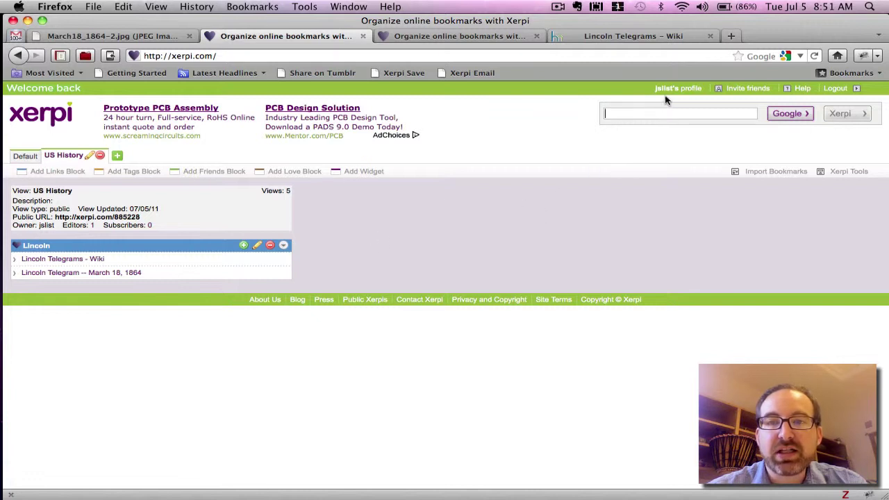
- Log out and reload the US History view as a logged-out visitor
{"action": "left_click", "coordinate": [837, 89]}
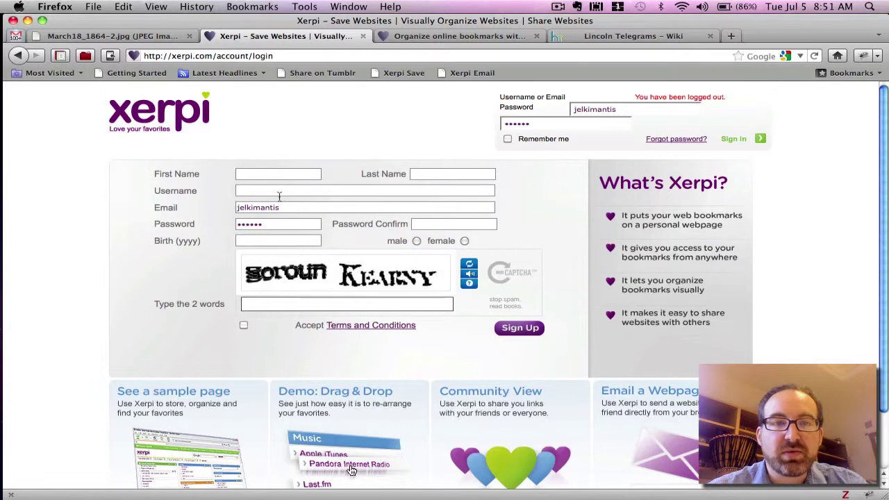
{"action": "left_click", "coordinate": [443, 40]}
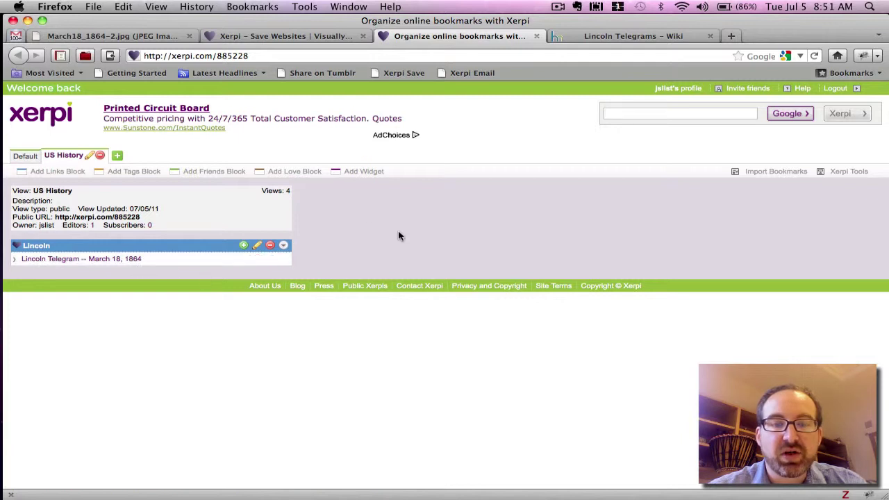
{"action": "key", "text": "super+r"}
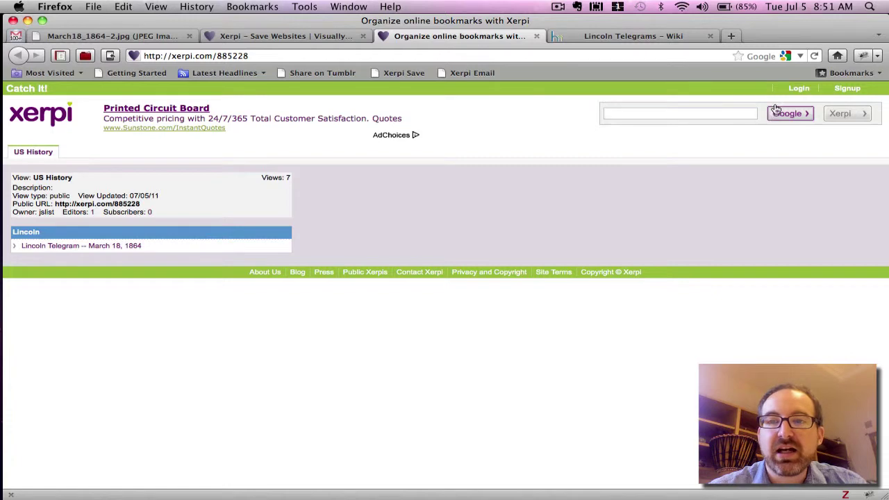
- Log back in to Xerpi with the account username and password
{"action": "left_click", "coordinate": [797, 88]}
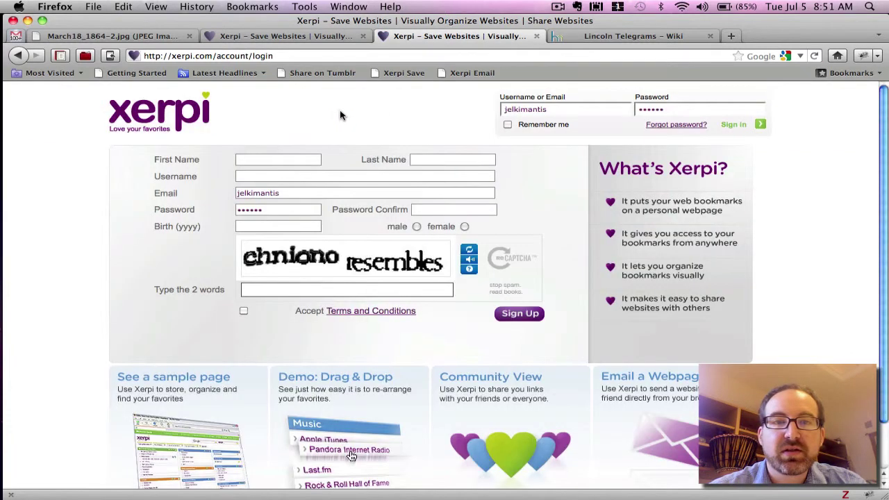
{"action": "left_click_drag", "start_coordinate": [564, 110], "coordinate": [458, 106]}
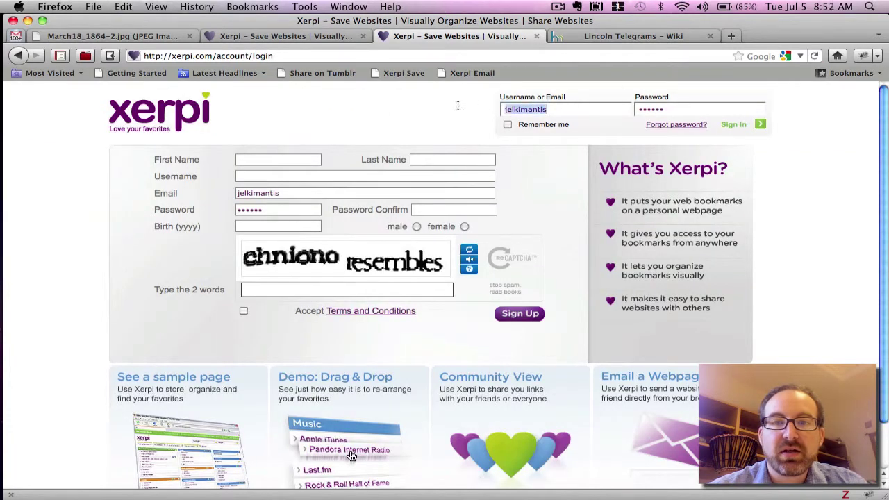
{"action": "key", "text": "Tab"}
{"action": "type", "text": "j"}
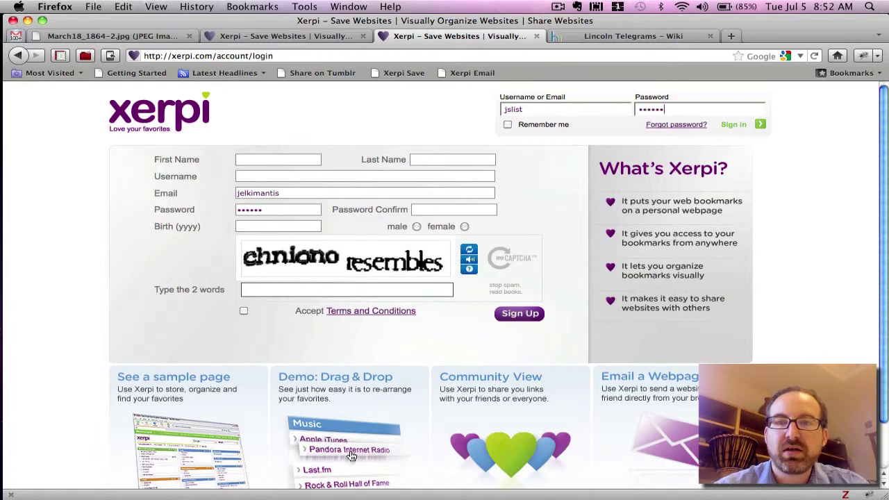
{"action": "key", "text": "Return"}
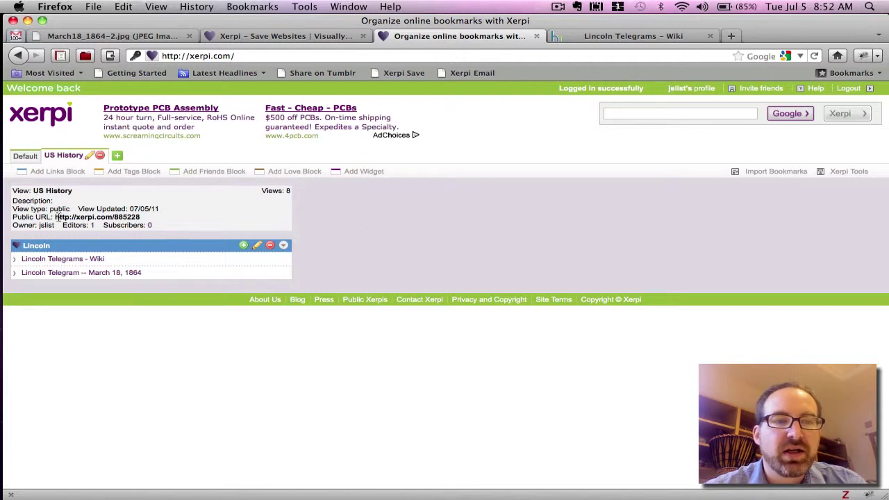
{"action": "left_click_drag", "start_coordinate": [55, 216], "coordinate": [140, 217]}
{"action": "key", "text": "super+c"}
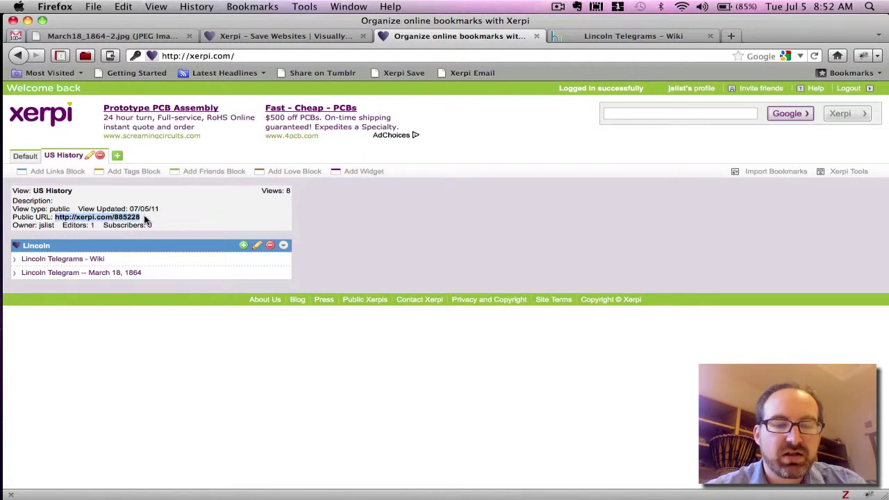
{"action": "left_click", "coordinate": [326, 35]}
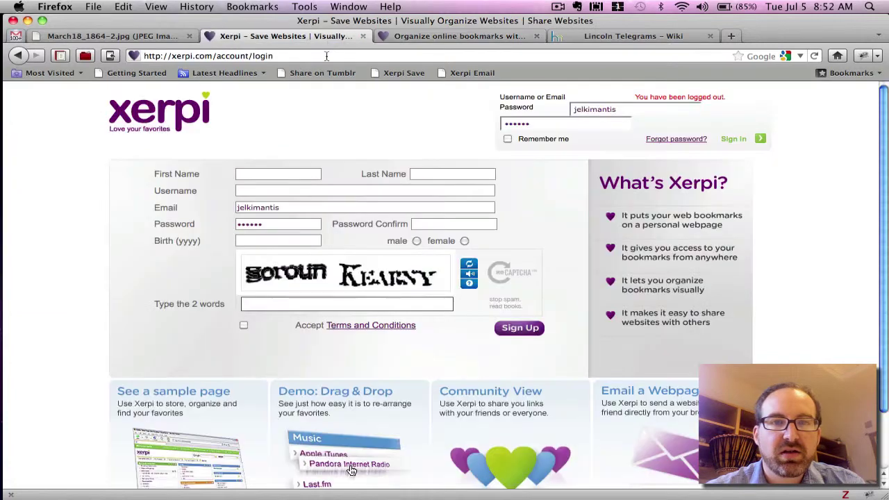
{"action": "left_click", "coordinate": [326, 56]}
{"action": "key", "text": "super+v"}
{"action": "key", "text": "Return"}
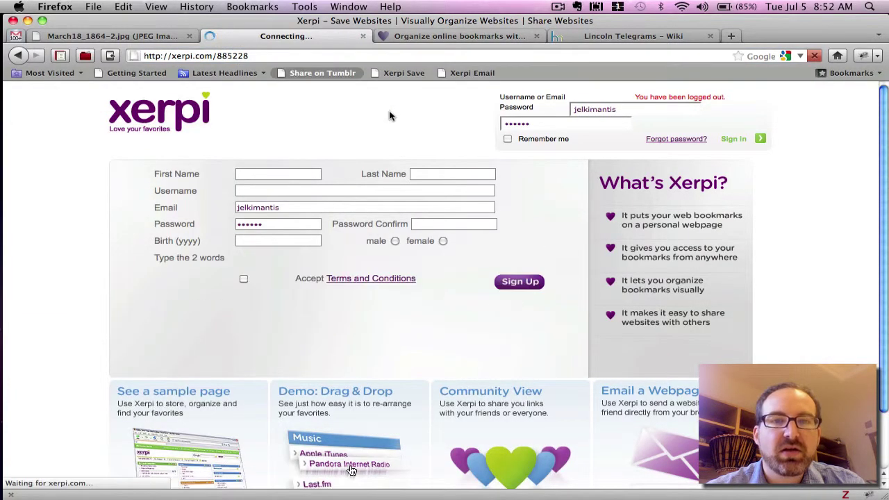